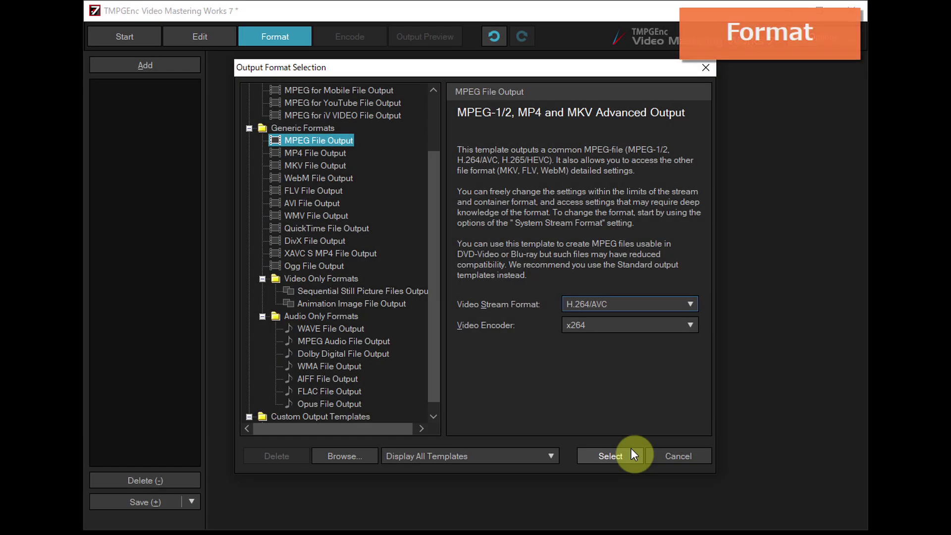
Apply the MPEG output format with an MP4 system stream, then start output from Encode
left_click(631, 448)
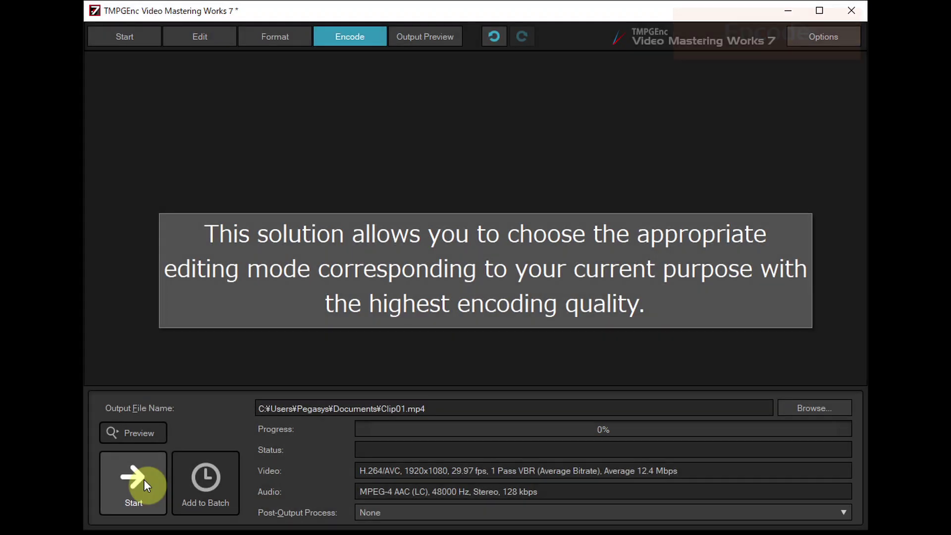
left_click(144, 479)
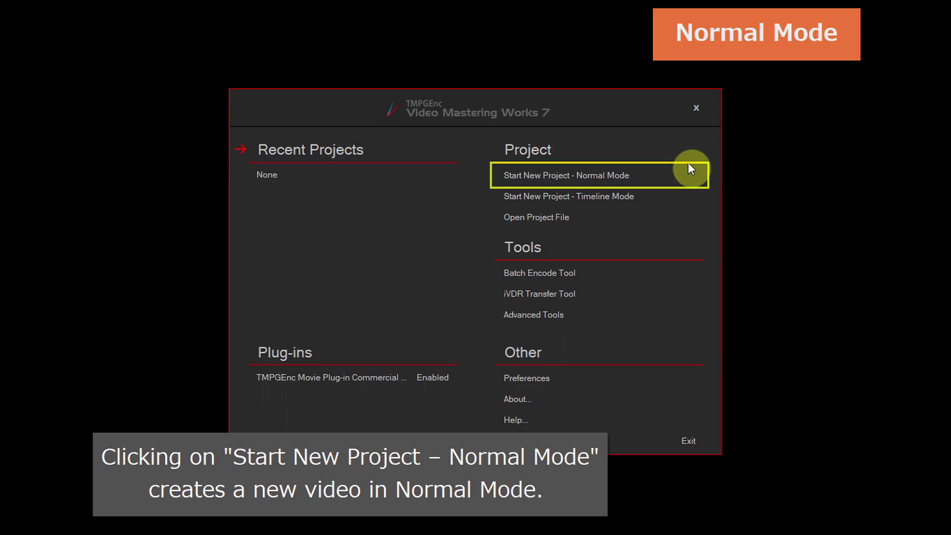
Create a Normal Mode project importing Clip01, Clip02 and Clip03 from files, then select Clip01
left_click(640, 174)
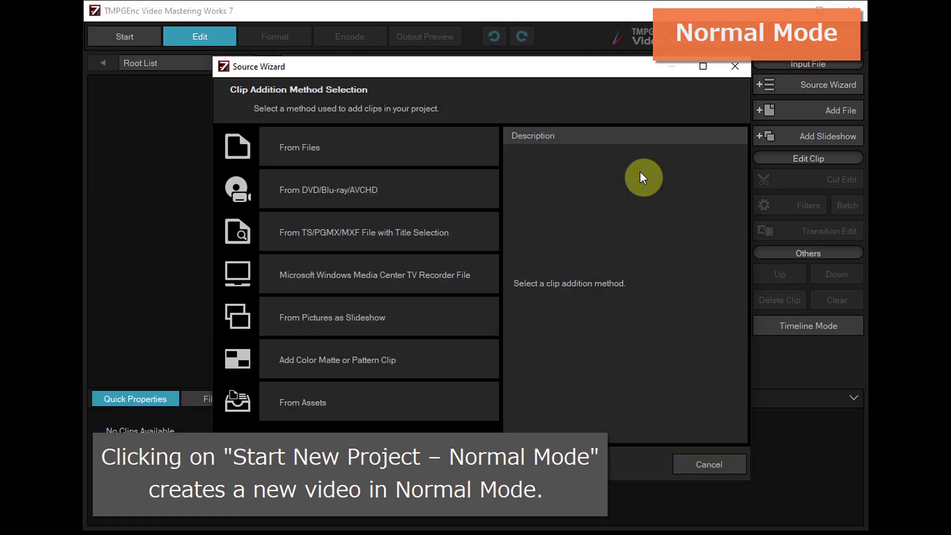
left_click(355, 141)
left_click_drag(439, 159, 685, 221)
left_click(621, 356)
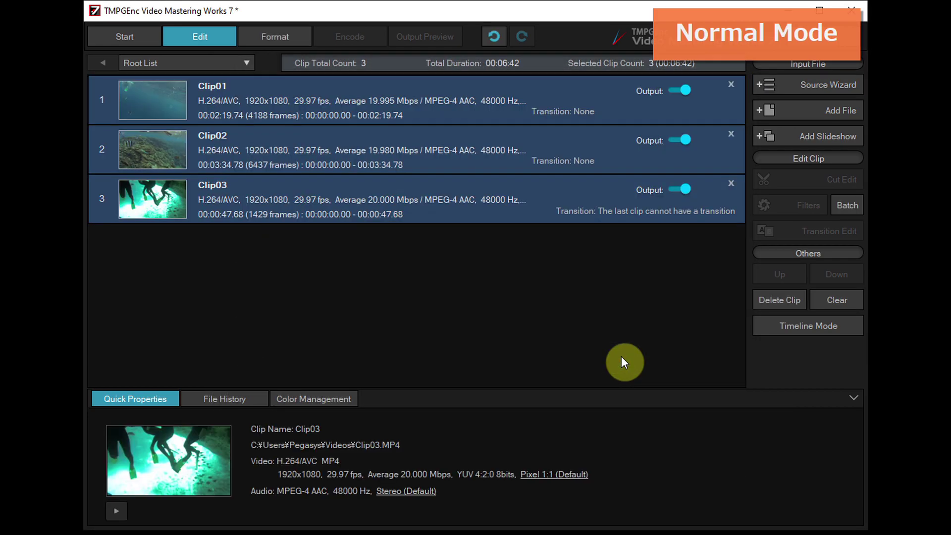
left_click(487, 112)
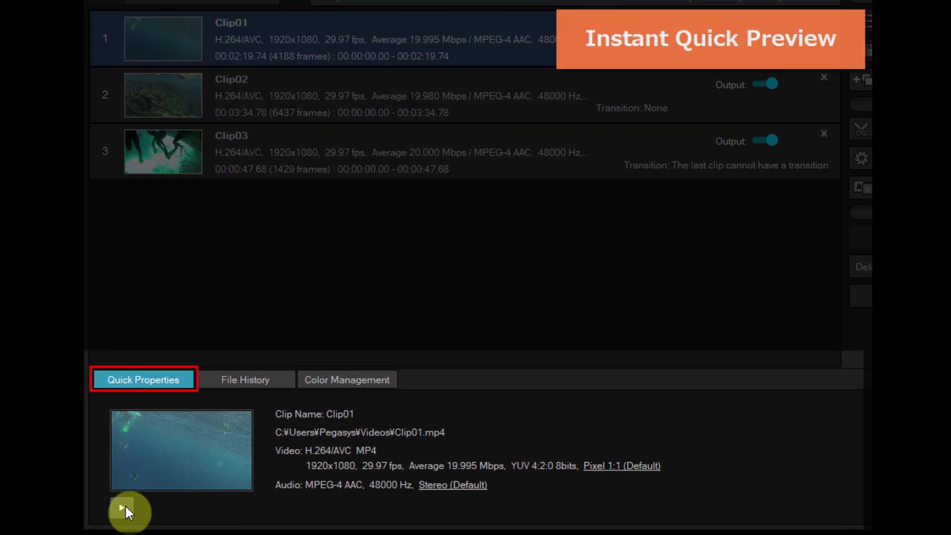
Add Clip07, Clip01, Clip02 and Clip03 from File History, then show Color Management
left_click(119, 508)
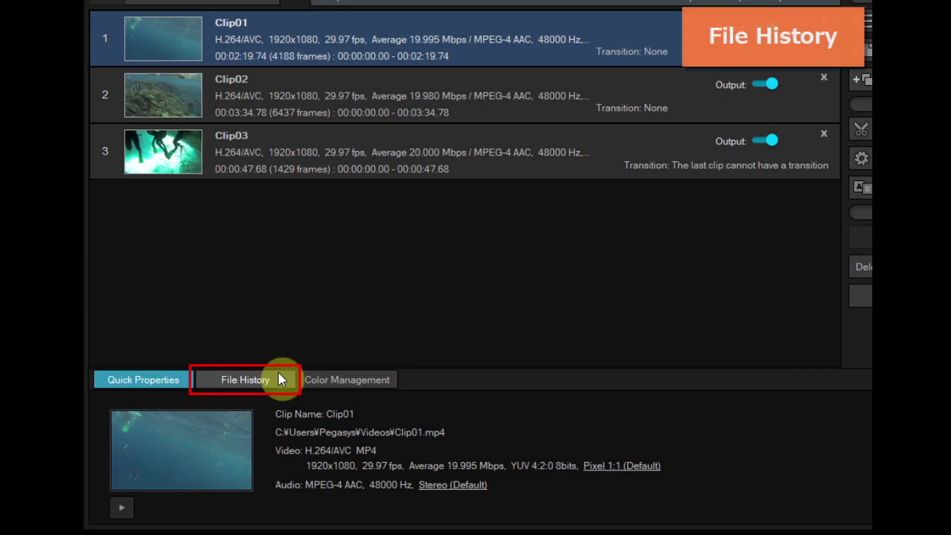
left_click(279, 374)
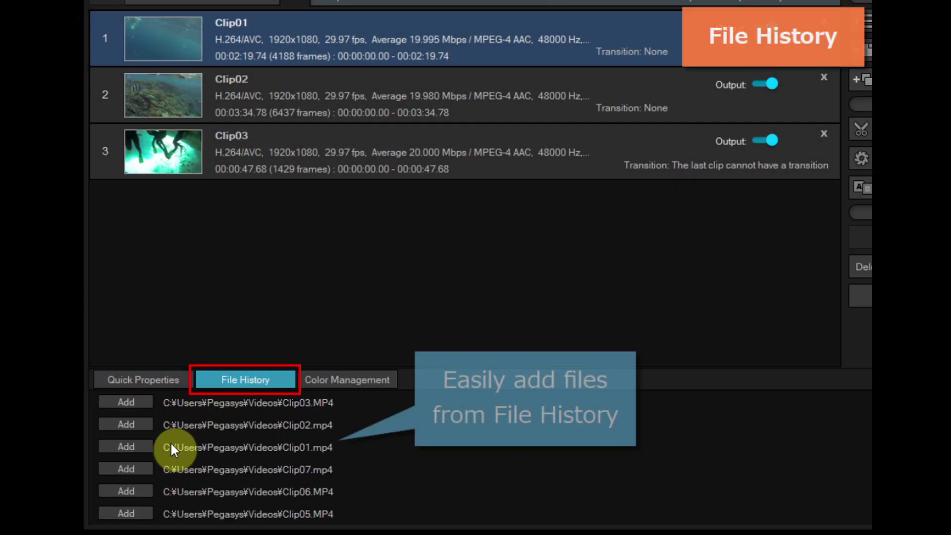
left_click(138, 465)
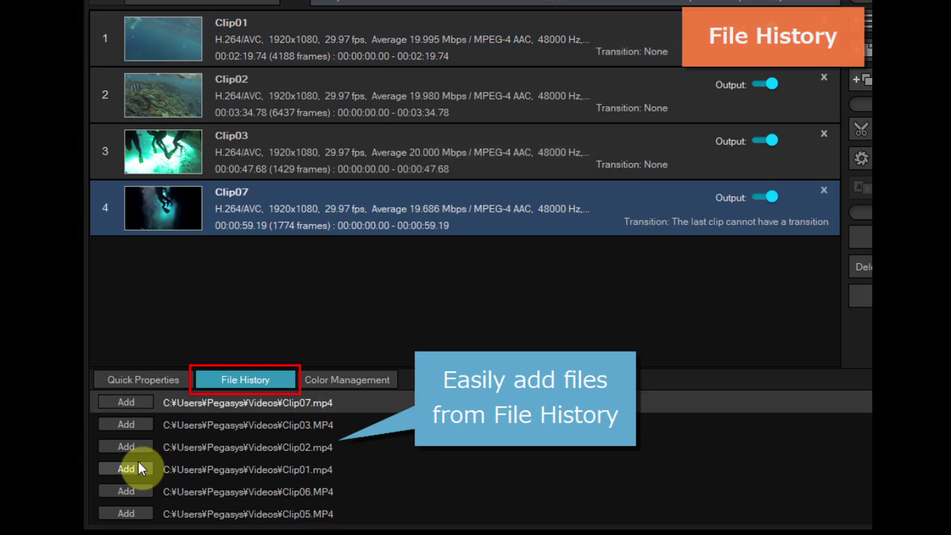
left_click(138, 460)
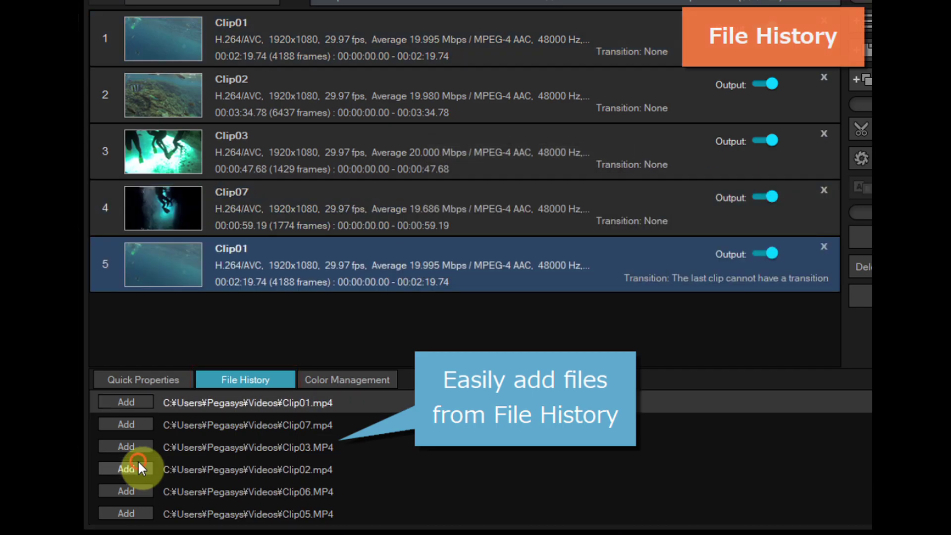
left_click(139, 464)
left_click(138, 463)
left_click(391, 379)
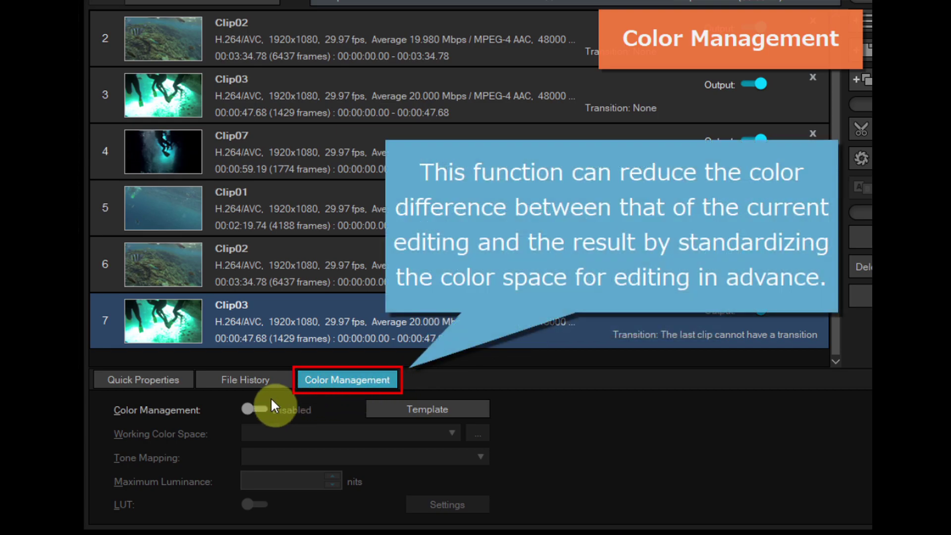
Enable color management and the LUT, then import a .cube lookup table file
left_click(255, 410)
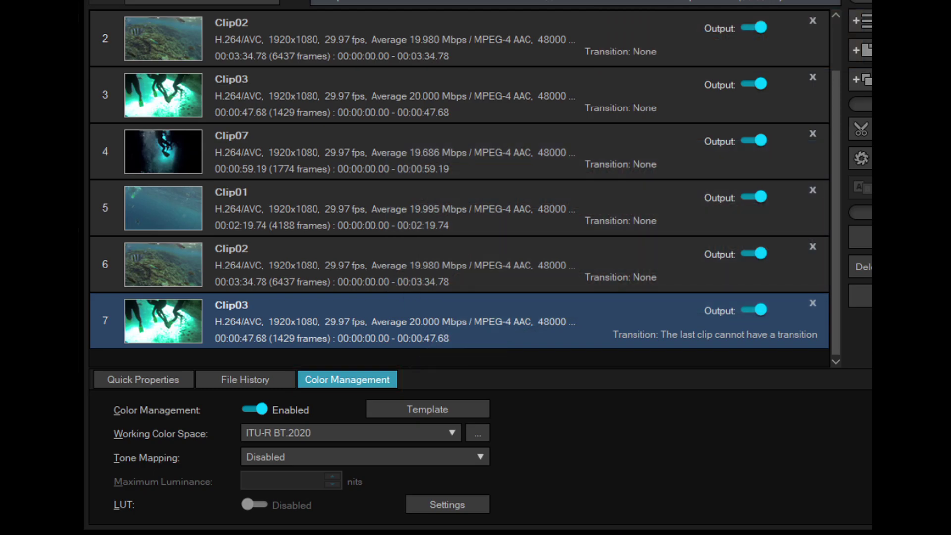
left_click(254, 505)
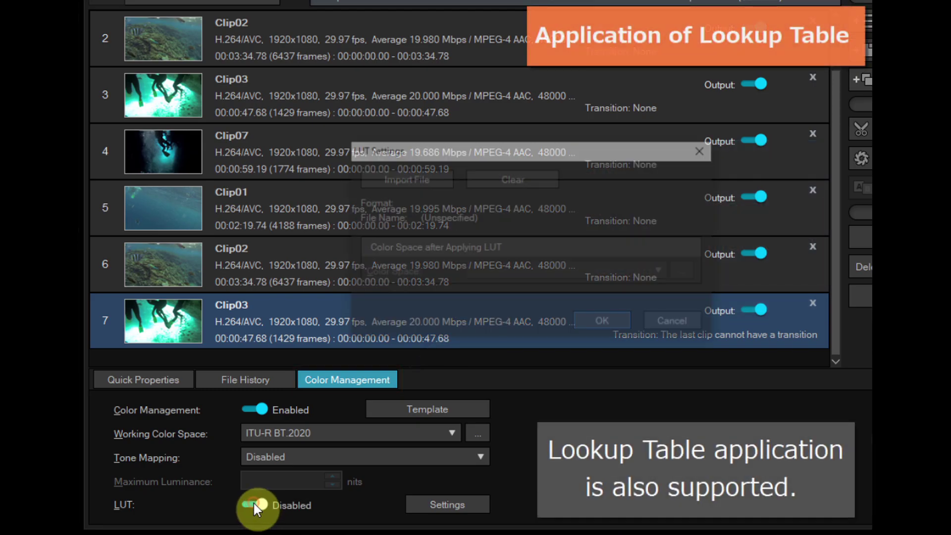
left_click(429, 173)
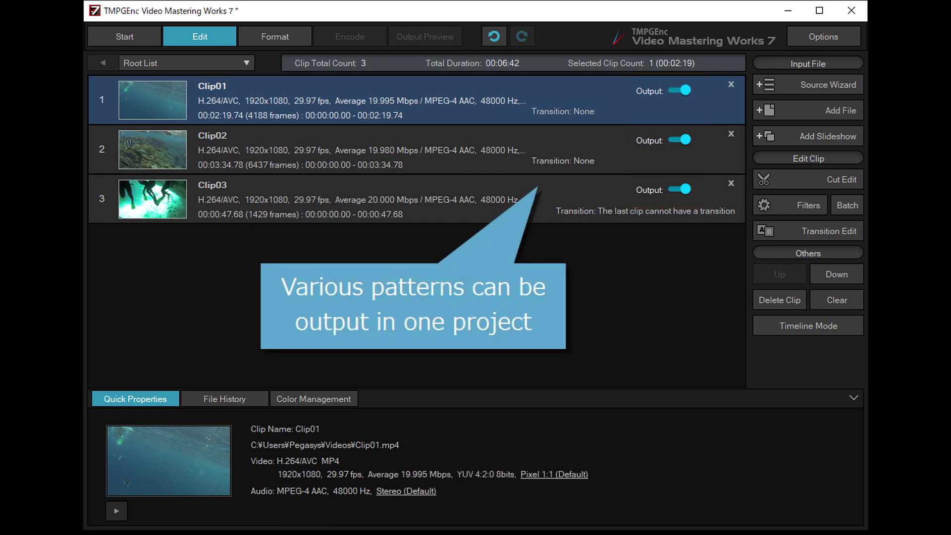
left_click(684, 88)
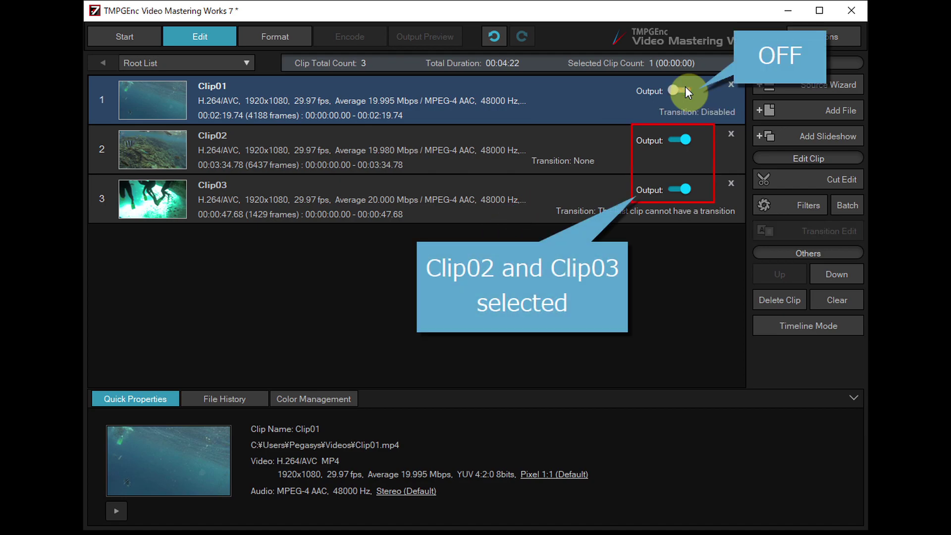
left_click(683, 140)
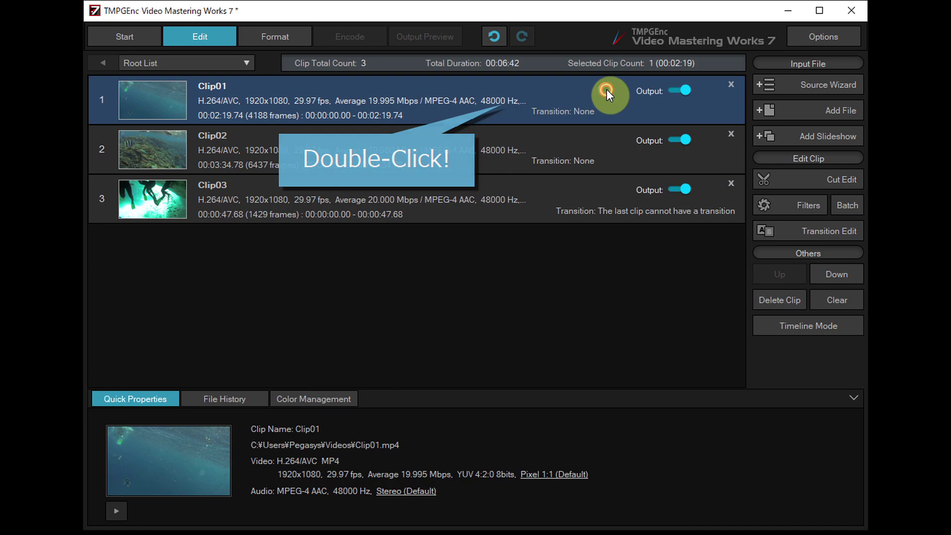
In Clip01's Cut Edit, cut out frames 580 through 1161
double_click(606, 90)
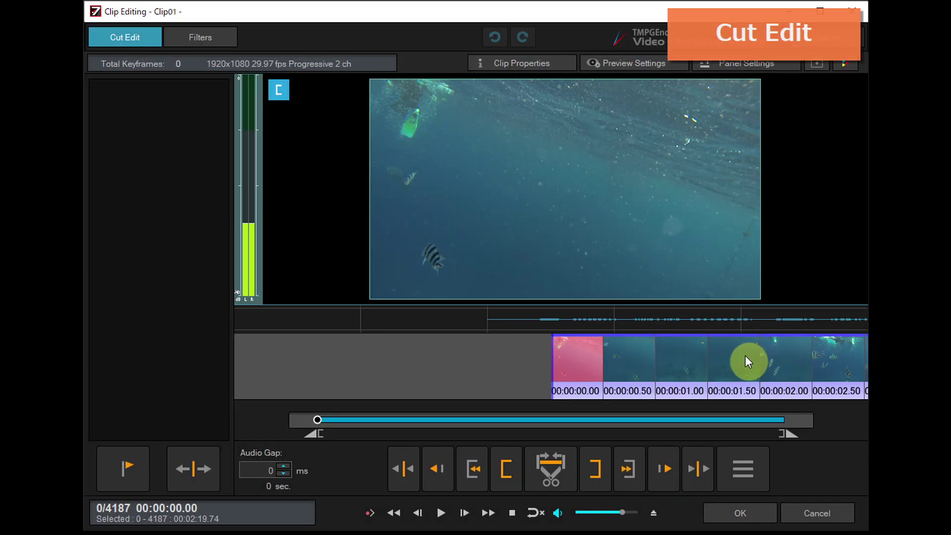
scroll(744, 355, "down", 15)
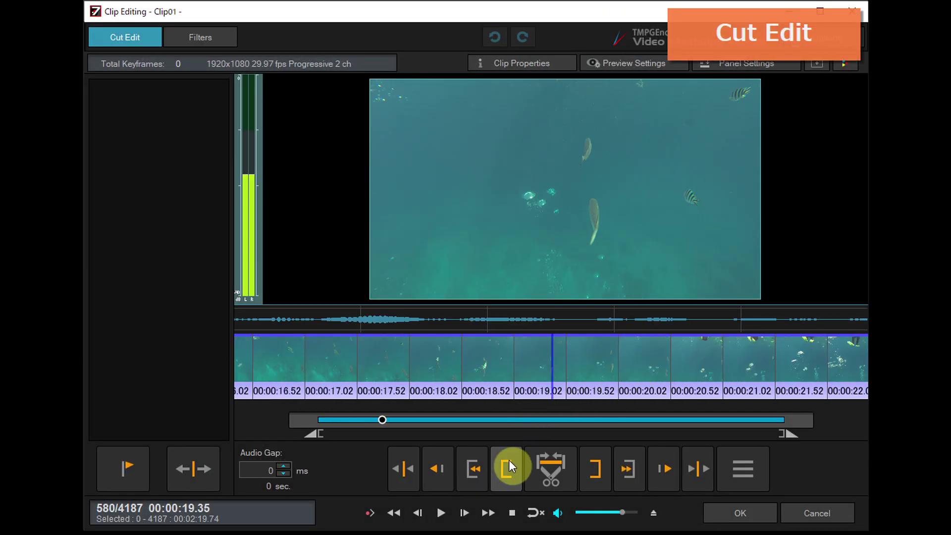
left_click(509, 464)
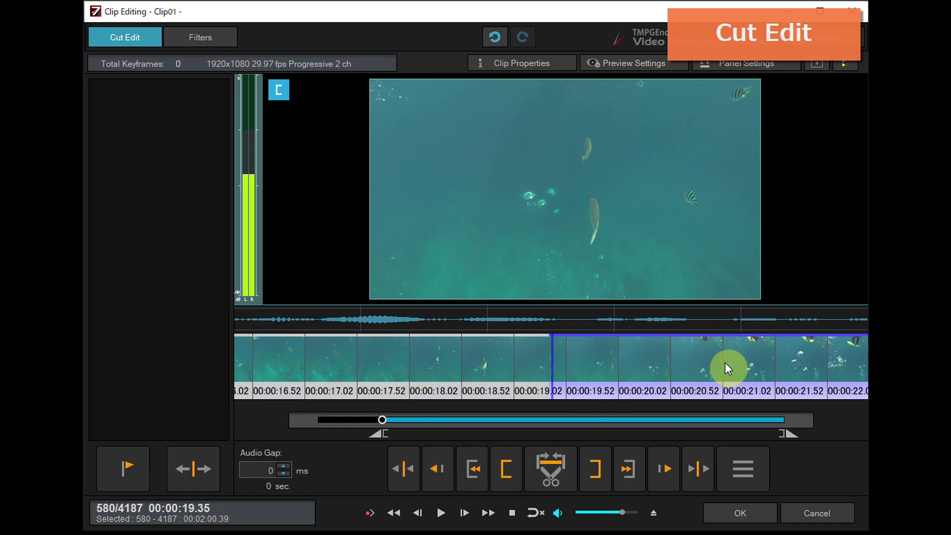
scroll(757, 359, "down", 6)
scroll(763, 361, "down", 8)
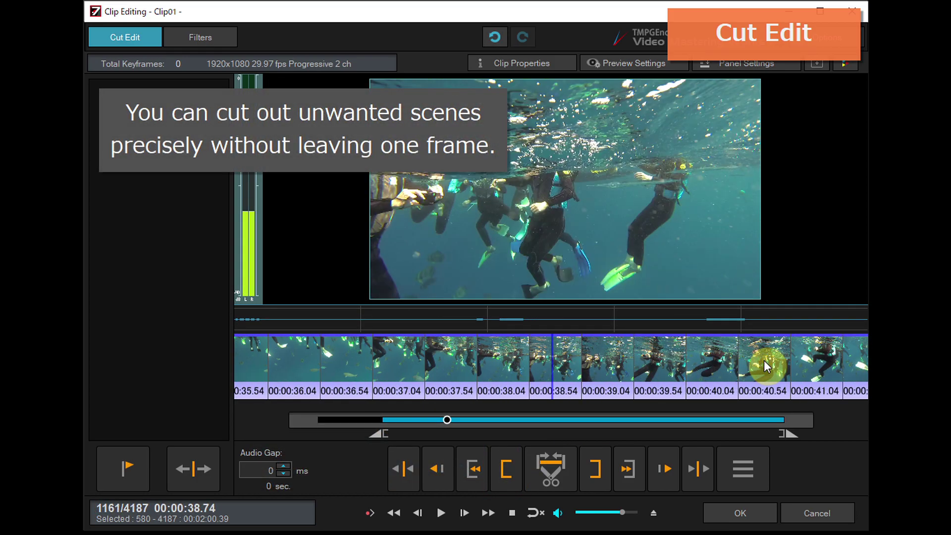
left_click(596, 468)
left_click(556, 466)
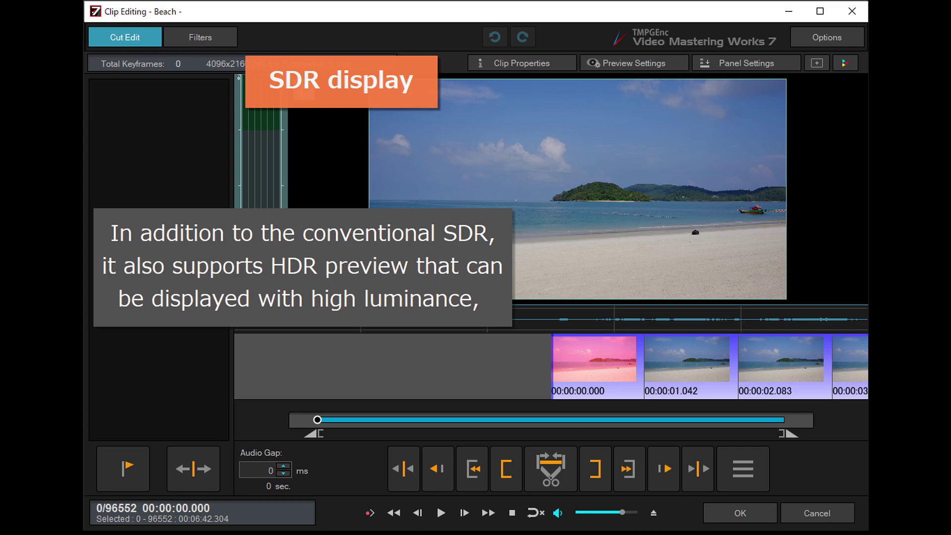
Set HDR Preview to Enabled in Preview Settings, then show Clip01's filters
left_click(674, 58)
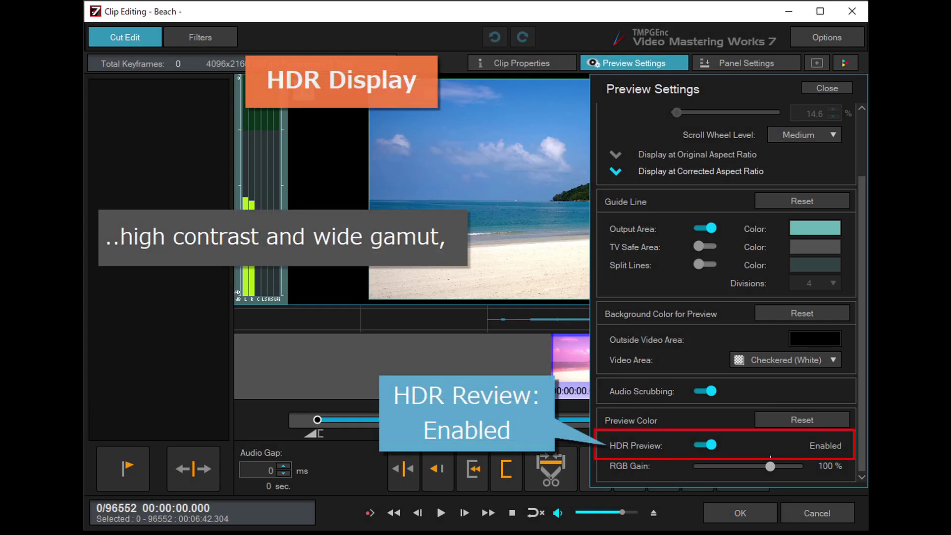
left_click(669, 55)
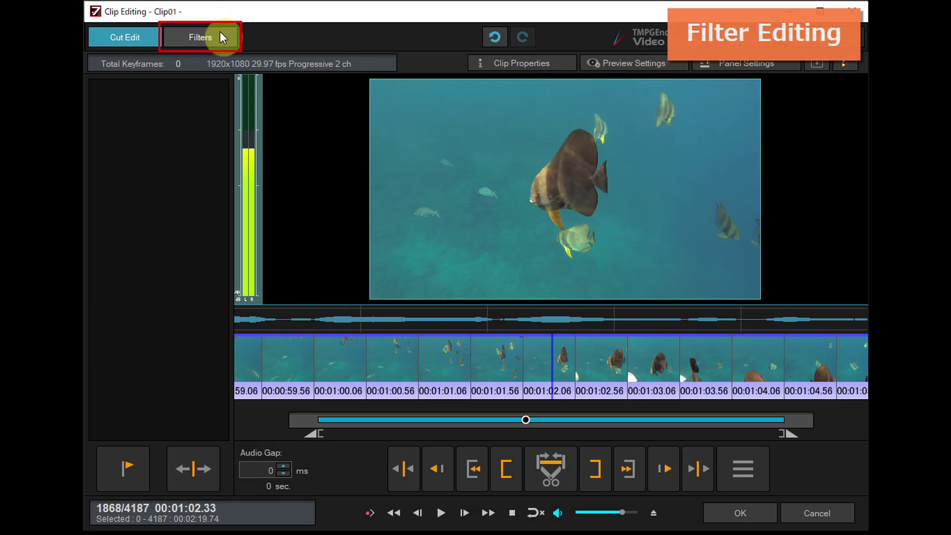
left_click(221, 34)
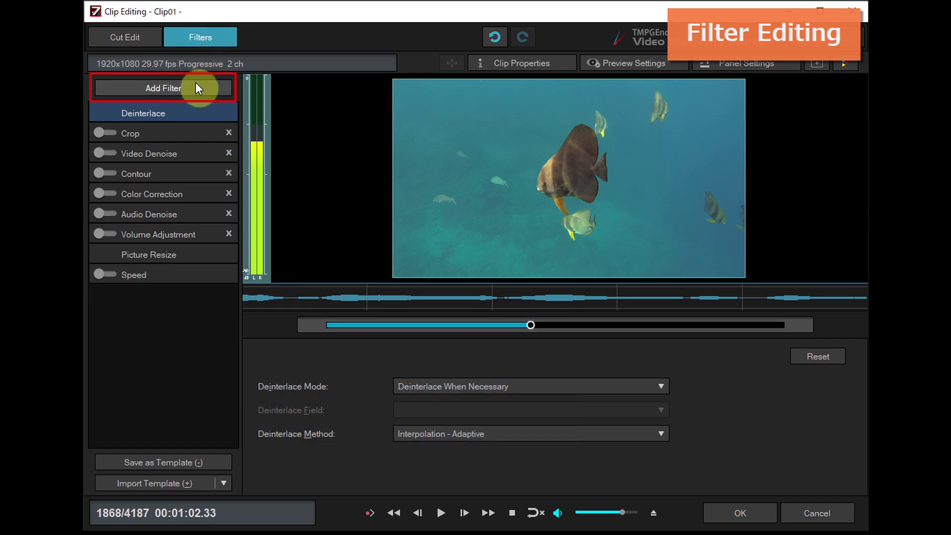
From the Add Filter list, add Lens Correction, Color Correction, Vintage Film and Glitch Noise to Clip01
left_click(195, 84)
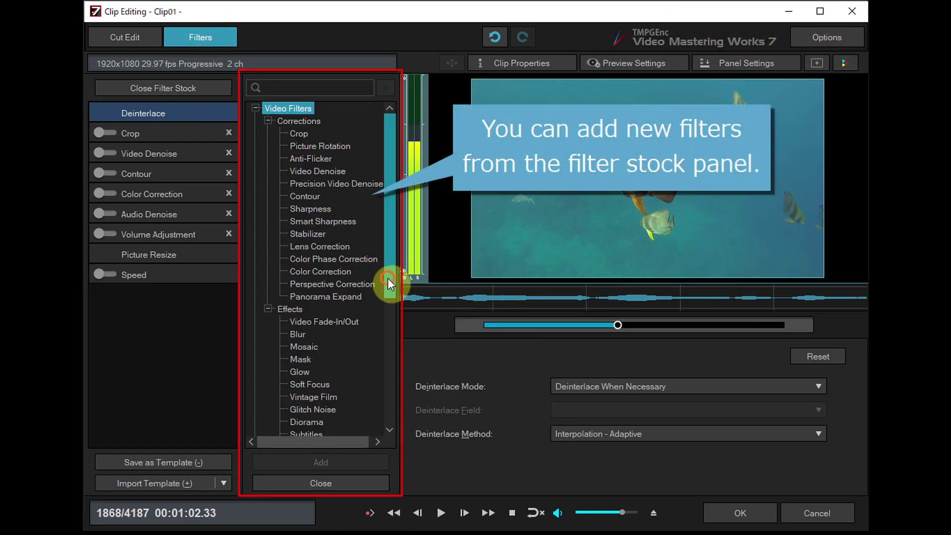
mouse_move(388, 279)
left_mouse_down()
mouse_move(389, 409)
mouse_move(388, 272)
left_mouse_up()
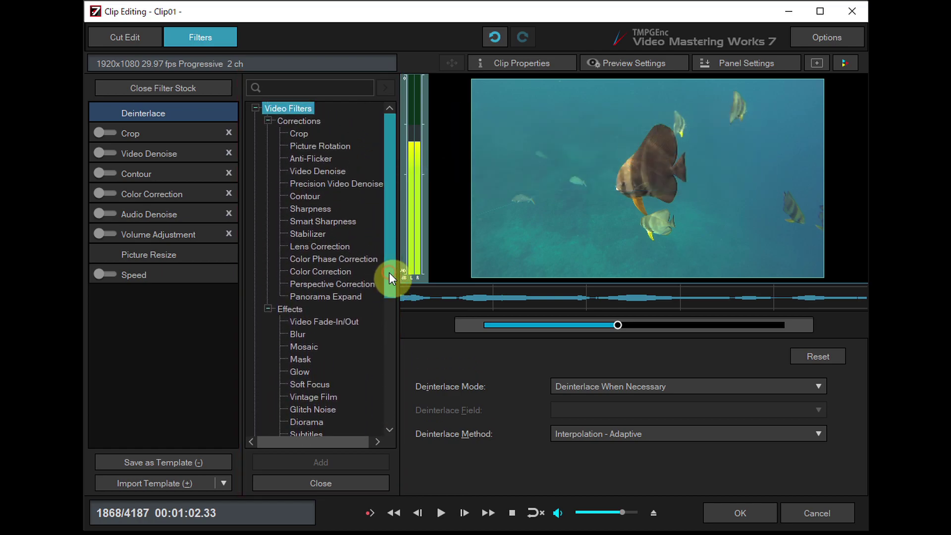
left_click(348, 246)
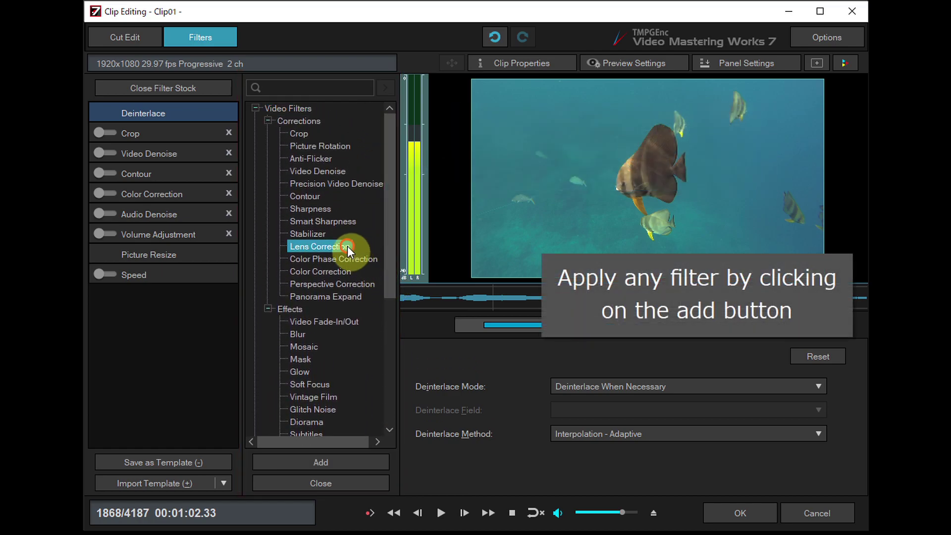
left_click(343, 461)
left_click(337, 272)
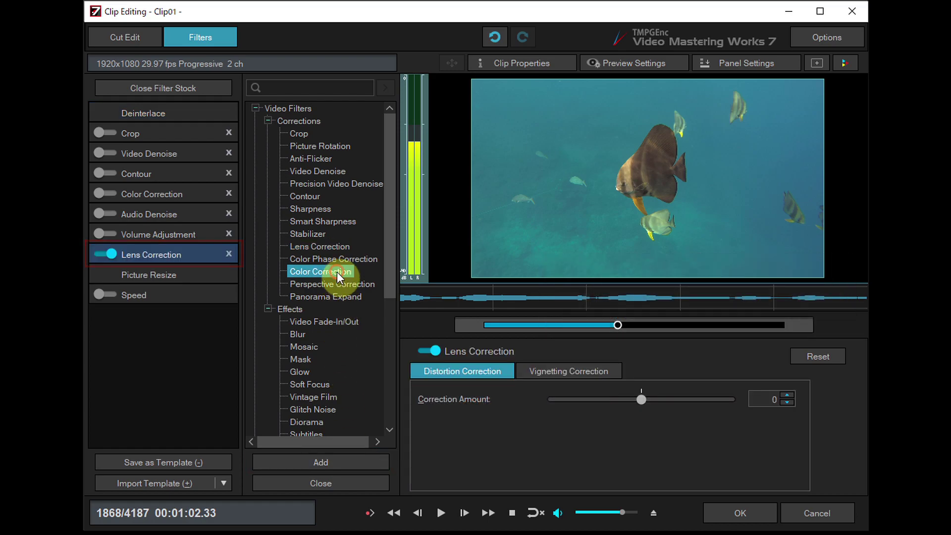
left_click(337, 460)
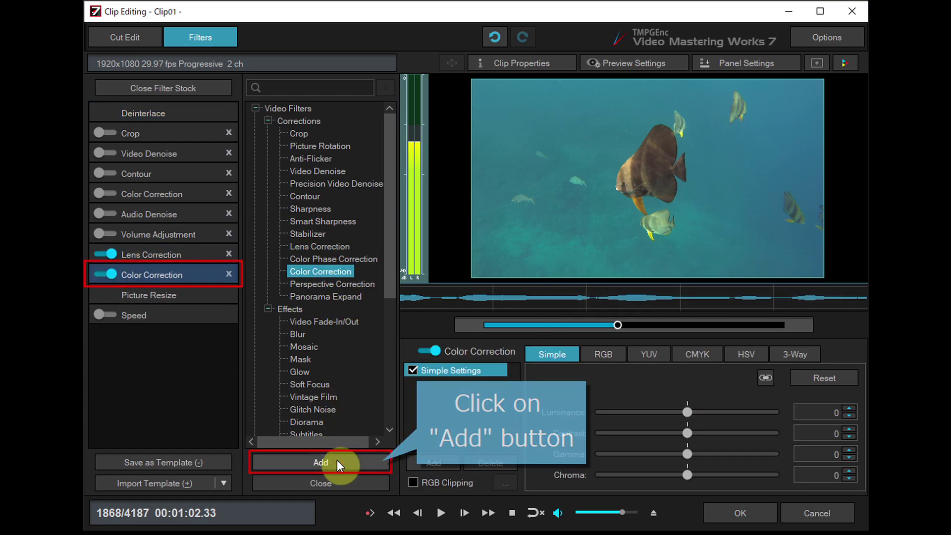
left_click(329, 397)
double_click(329, 396)
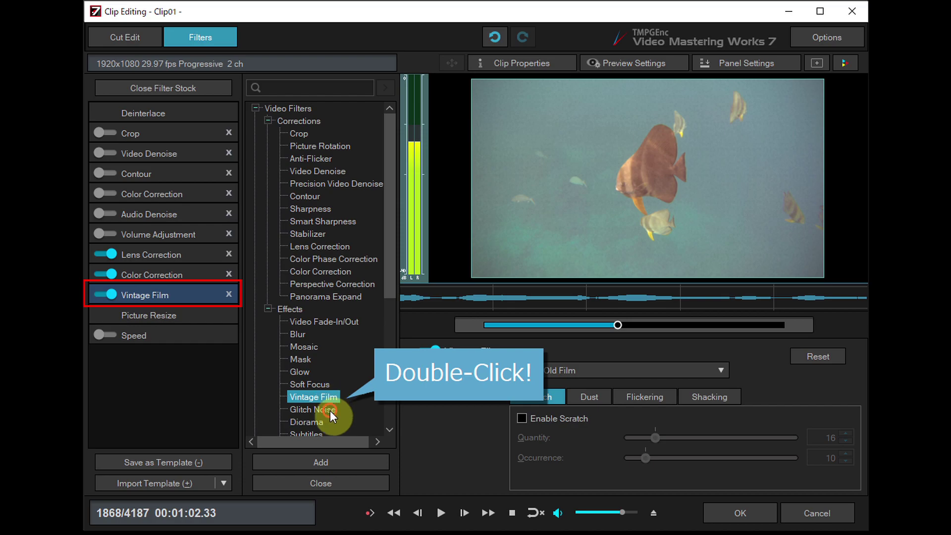
left_click(330, 410)
double_click(330, 411)
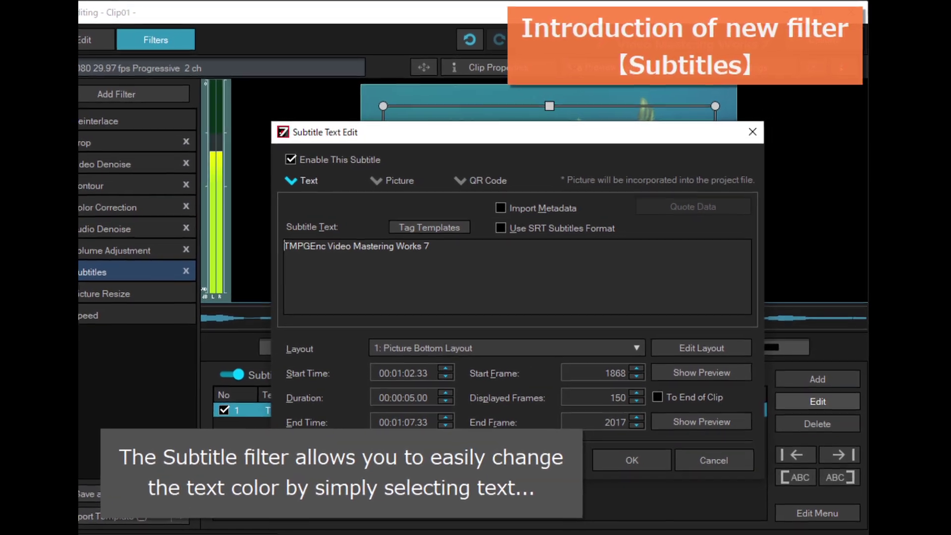
Wrap the whole subtitle line in a red Text Color tag and apply it
left_click_drag(280, 247, 425, 250)
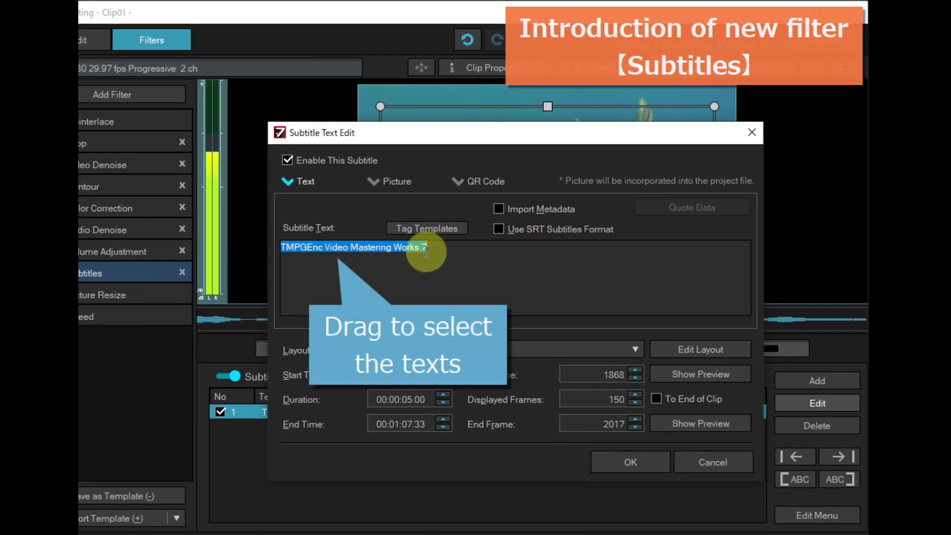
left_click(438, 228)
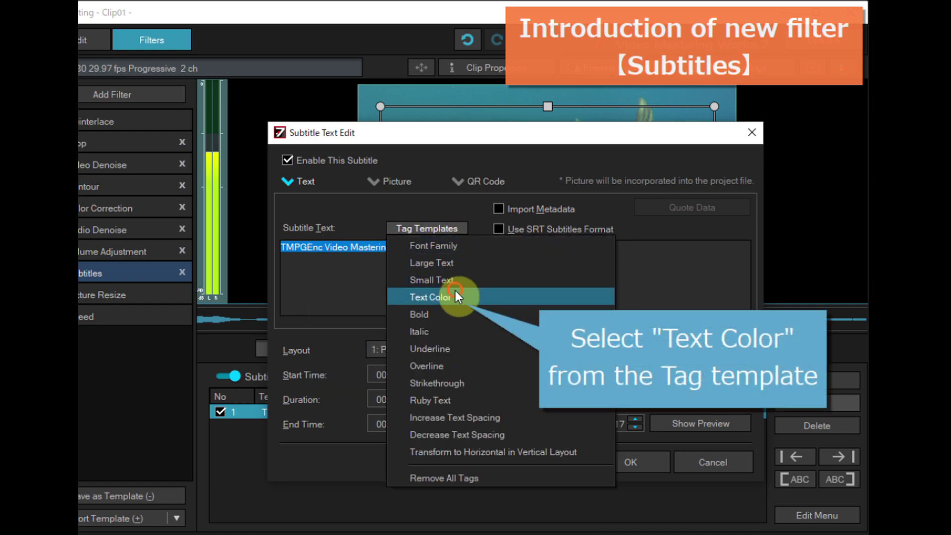
left_click(456, 293)
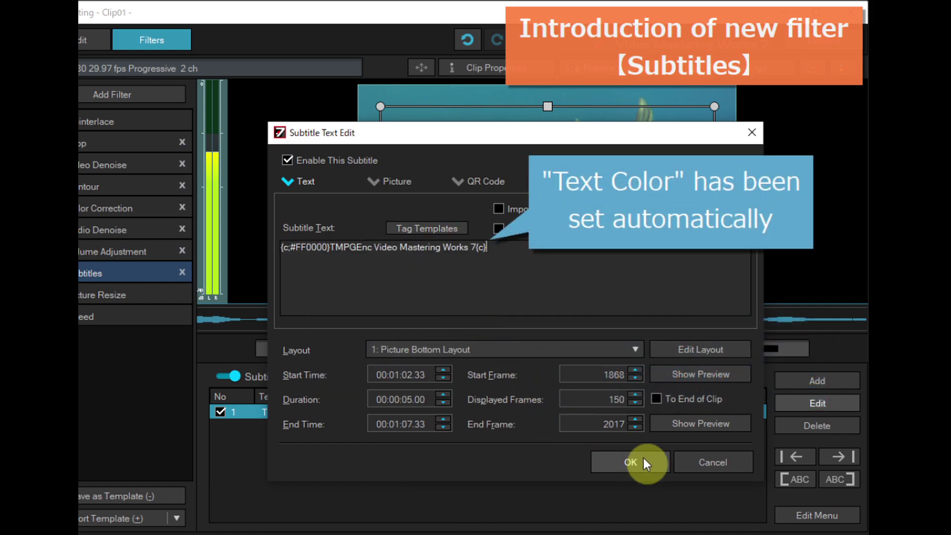
left_click(643, 457)
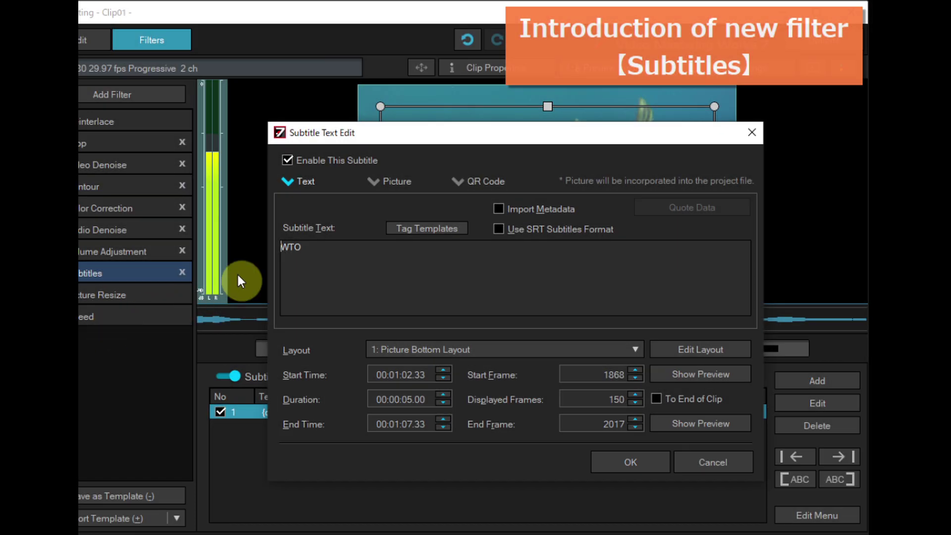
Add a Ruby Text reading 'The World Trade Organization' to the word WTO
left_click(280, 247)
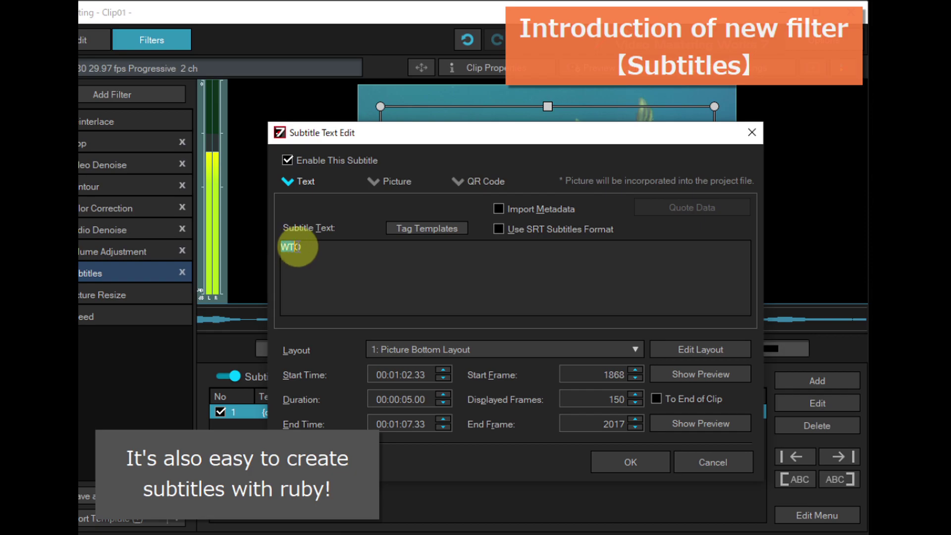
left_click(455, 230)
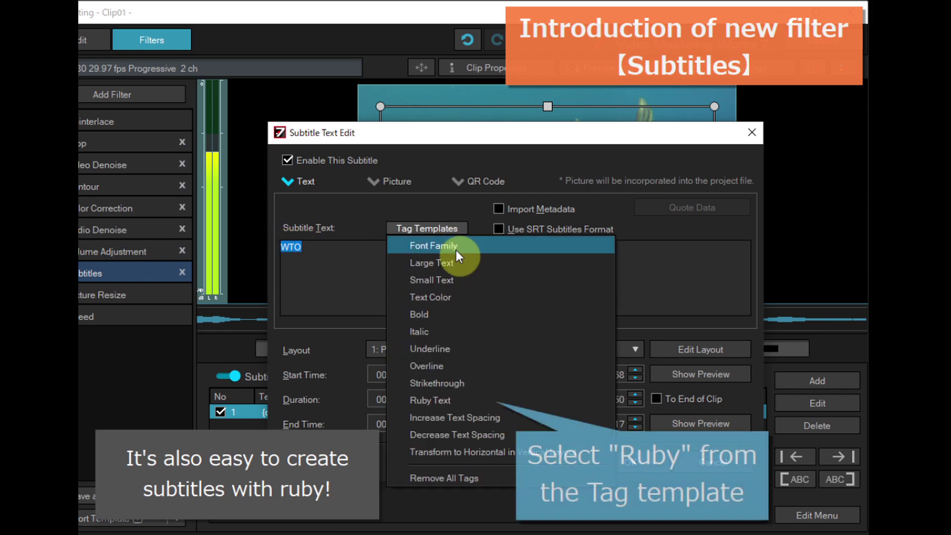
left_click(468, 398)
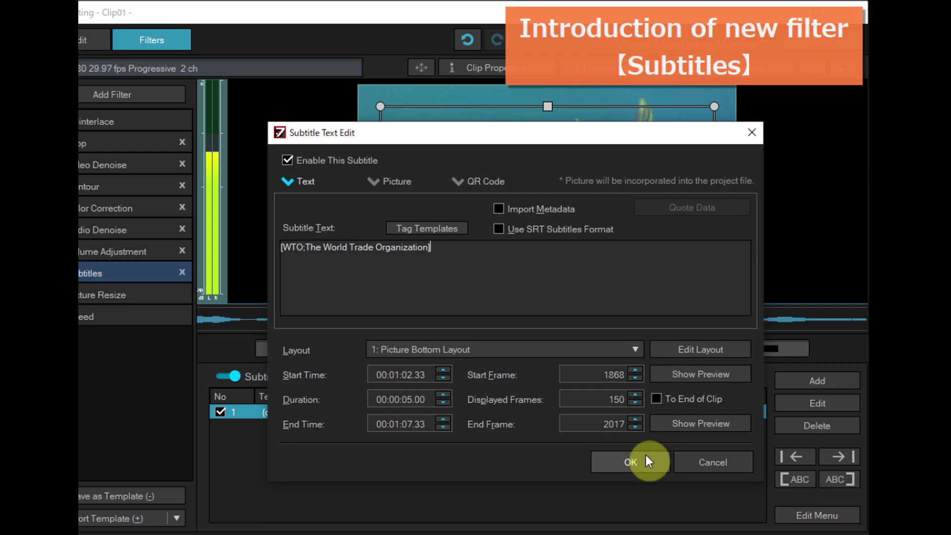
left_click(645, 455)
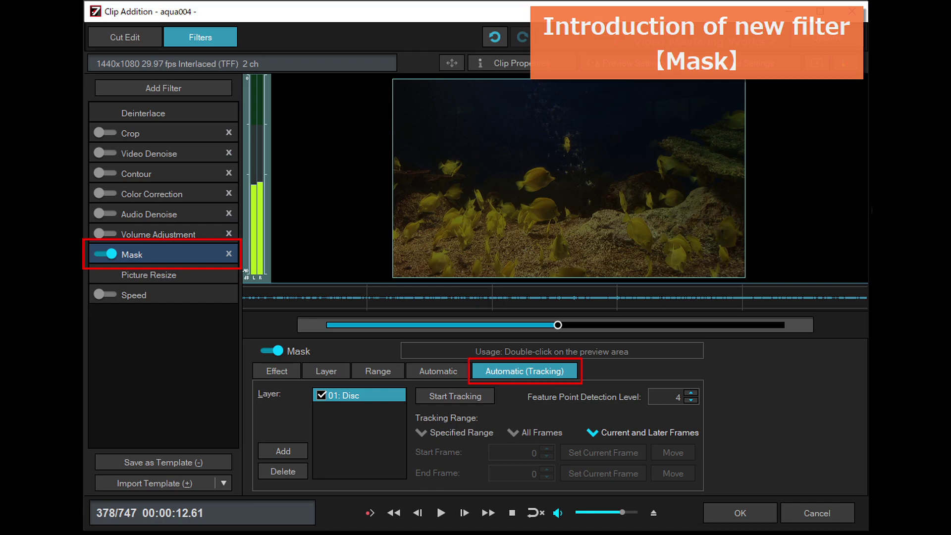
Place a mask disc on the yellow fish, start tracking, and play back to check it follows
double_click(536, 181)
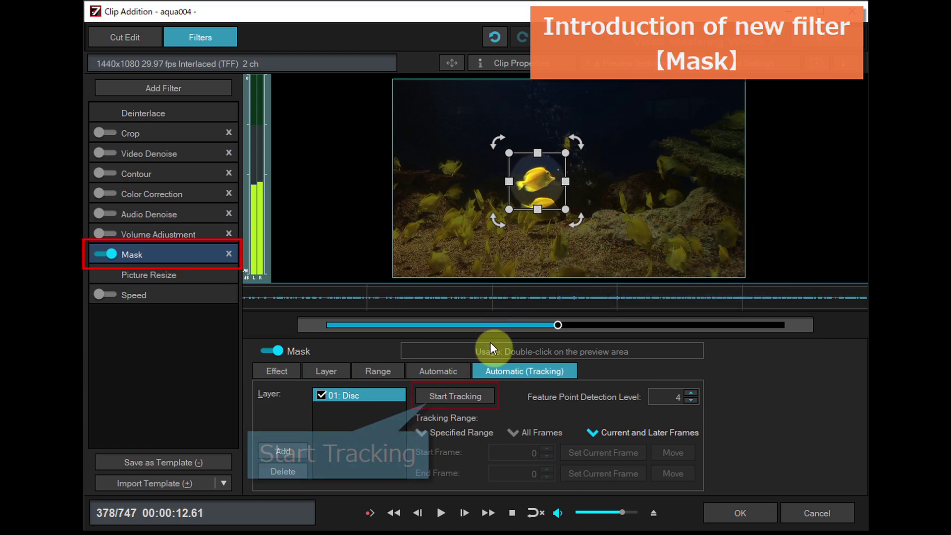
left_click(482, 391)
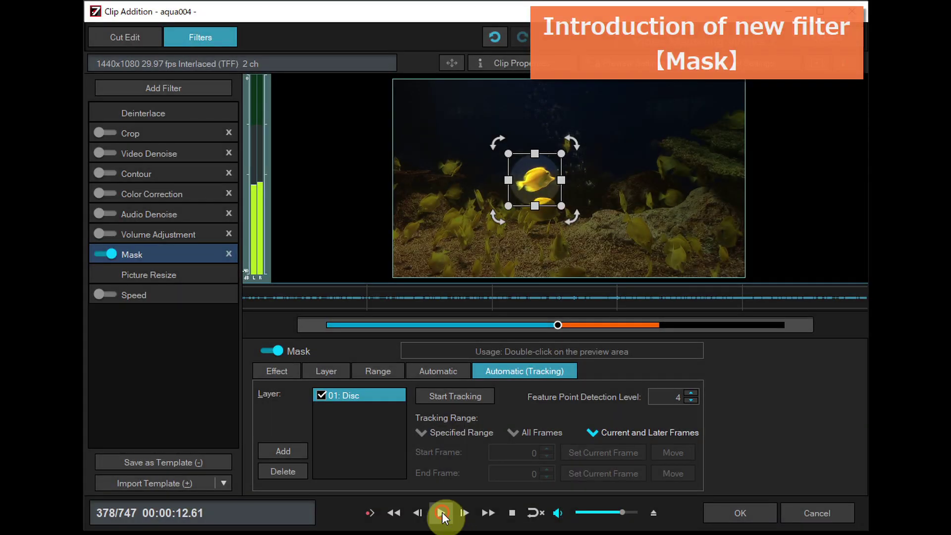
left_click(442, 514)
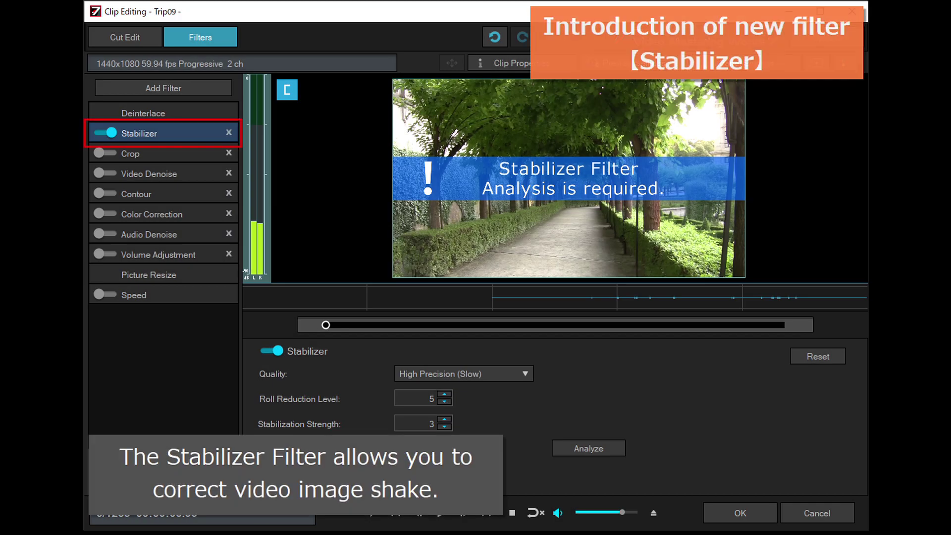
Analyze the clip in the Stabilizer filter and turn on Lens Correction and Panorama Expand filters
left_click(609, 444)
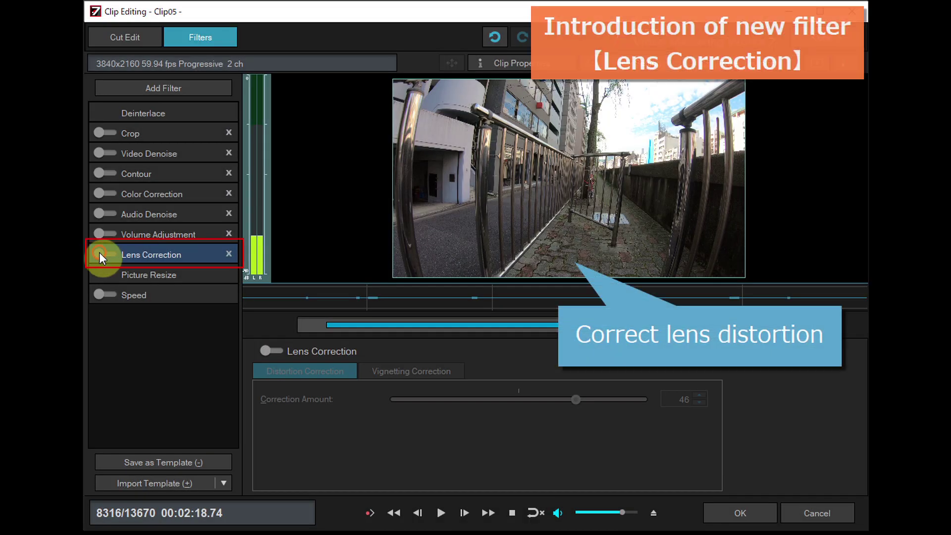
left_click(102, 254)
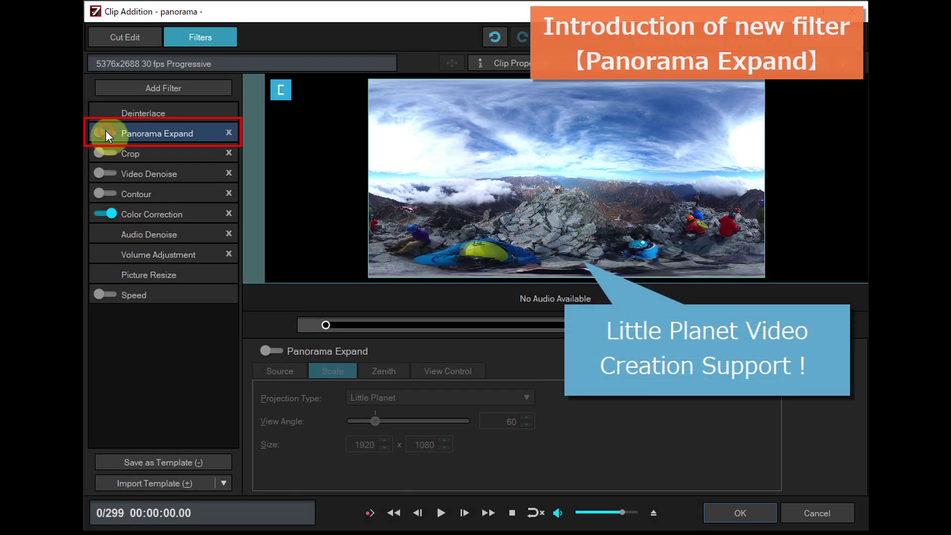
left_click(106, 132)
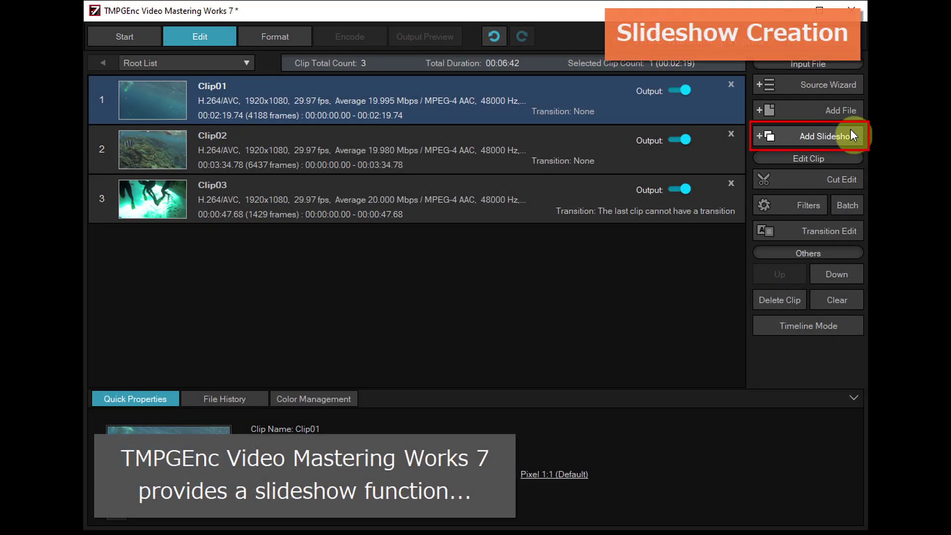
Build a slideshow from all 16 pictures in the Photos folder, lasting 00:01:20.00
left_click(851, 131)
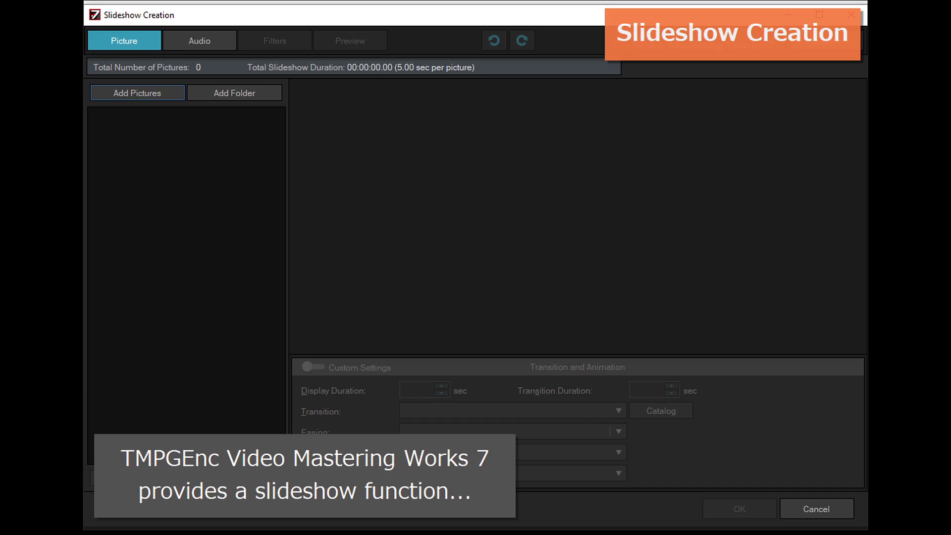
left_click(168, 88)
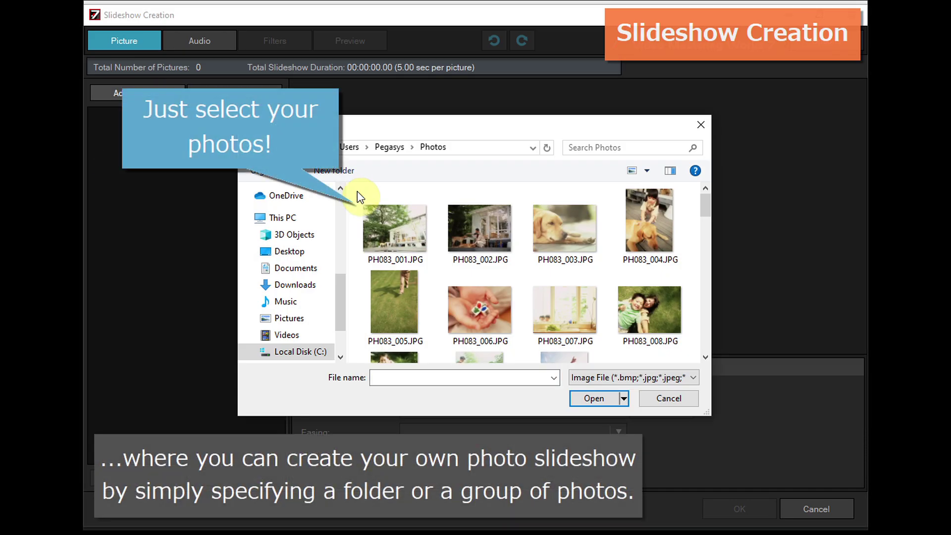
left_click_drag(358, 192, 698, 353)
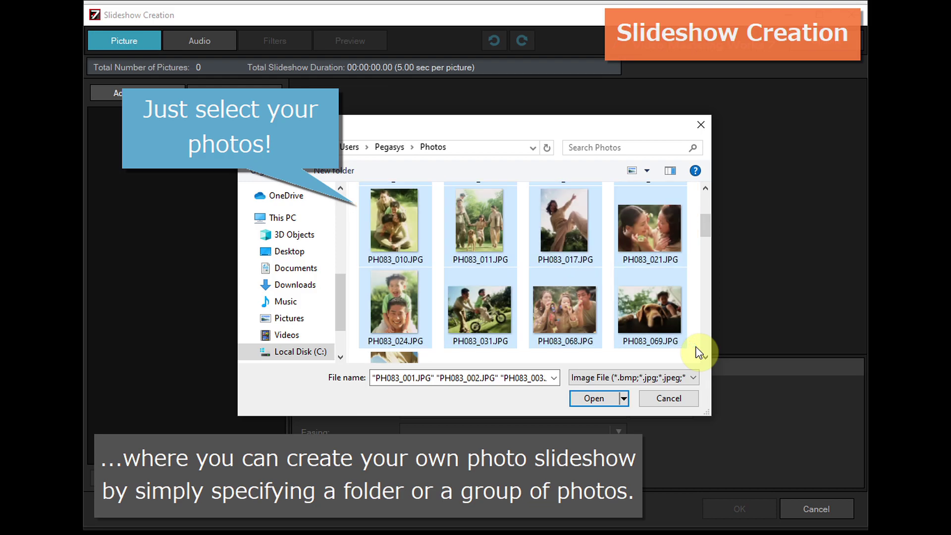
left_click(606, 393)
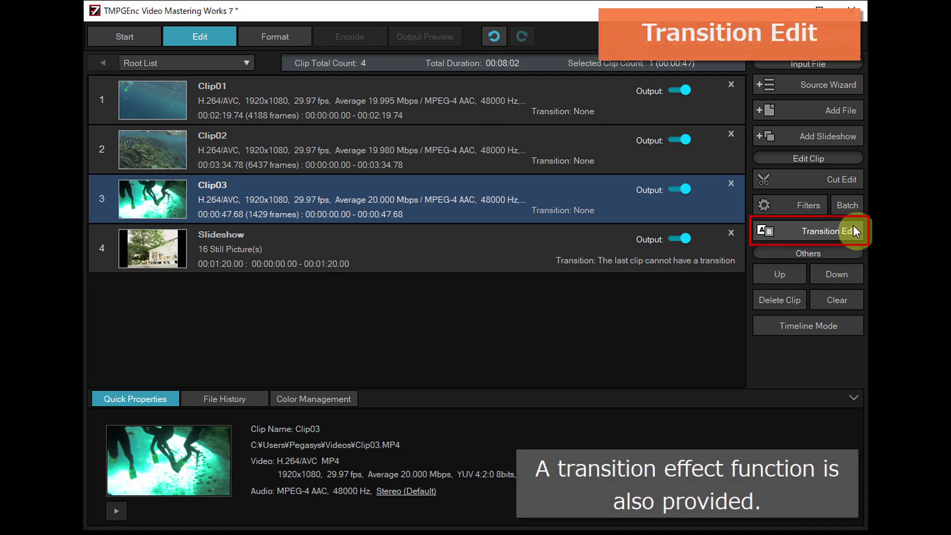
Set Clip03's transition into the slideshow to Emanation, lasting 2 seconds
left_click(853, 225)
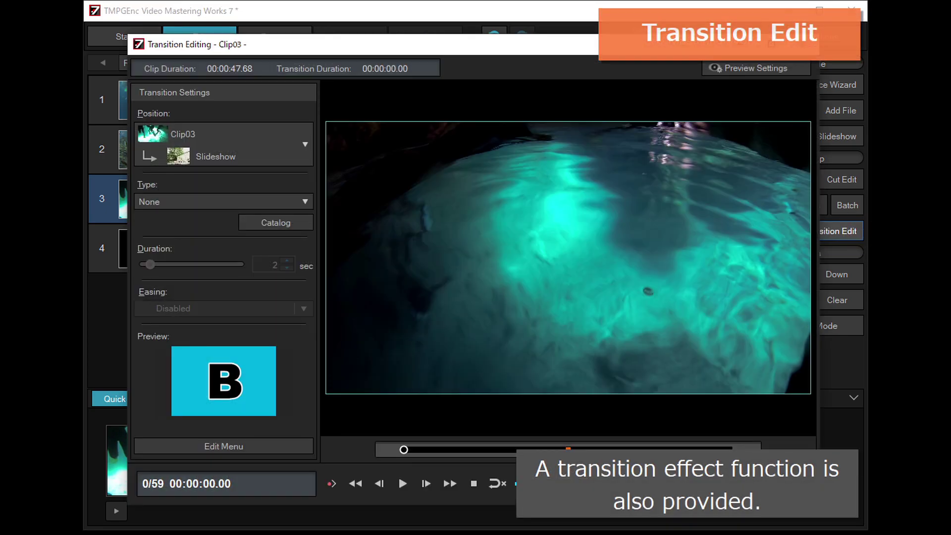
left_click(303, 202)
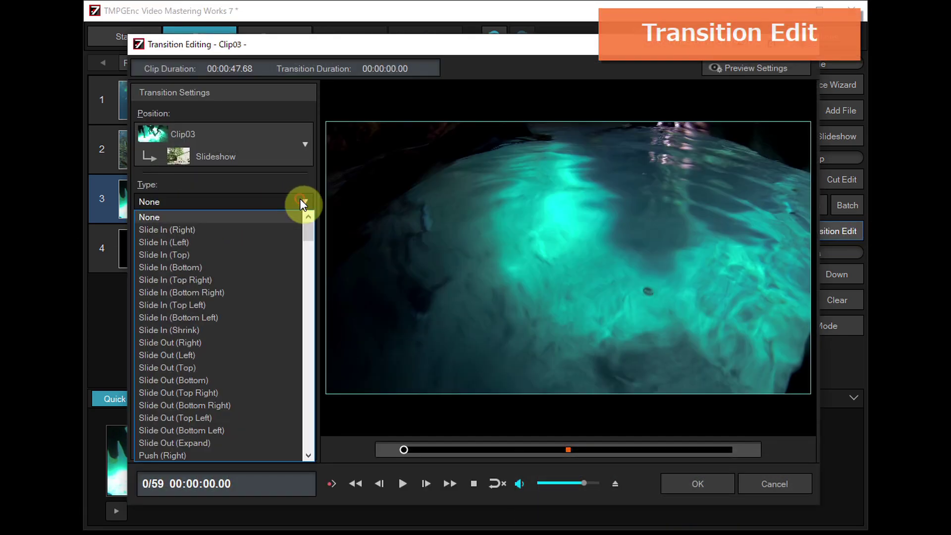
left_click_drag(307, 224, 307, 435)
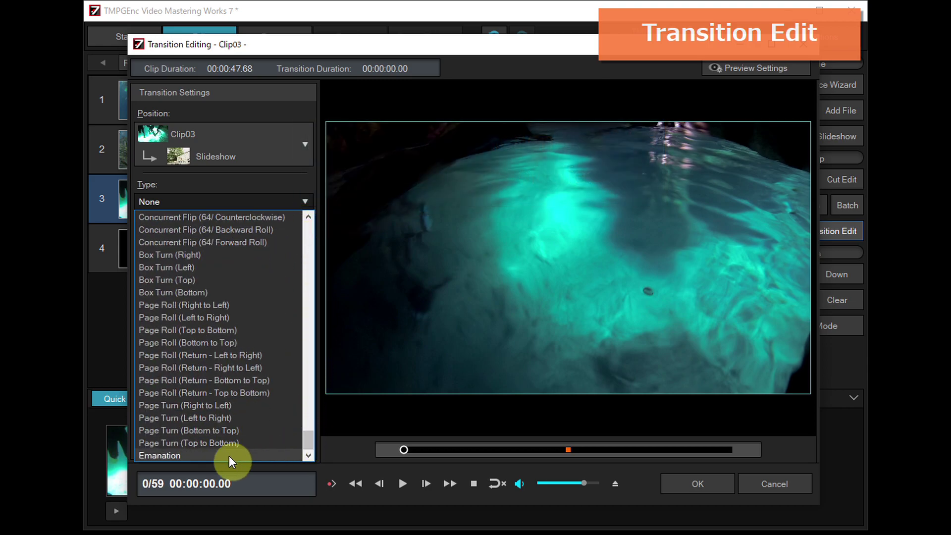
left_click(202, 452)
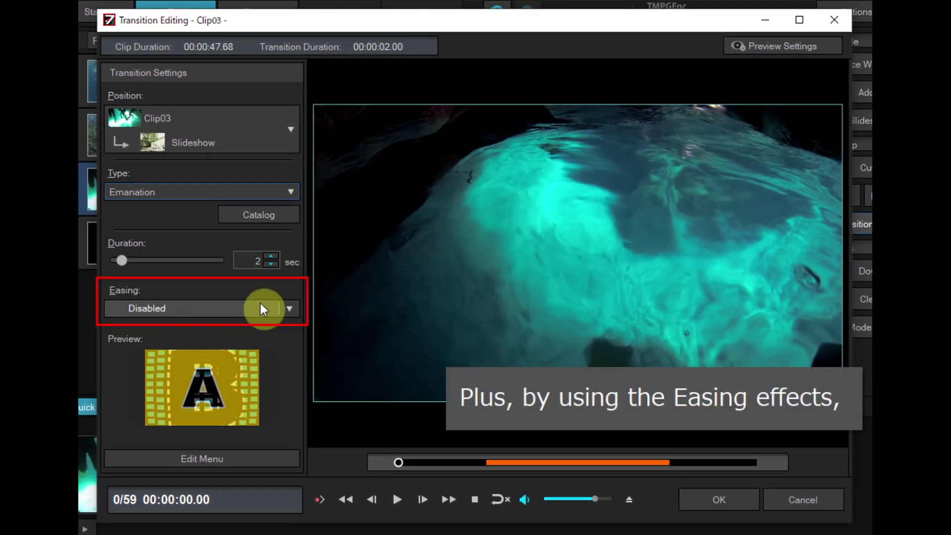
Apply Back easing with Out-In mode, preview the transition, and reopen Clip03's transition settings
left_click(260, 302)
left_click(372, 179)
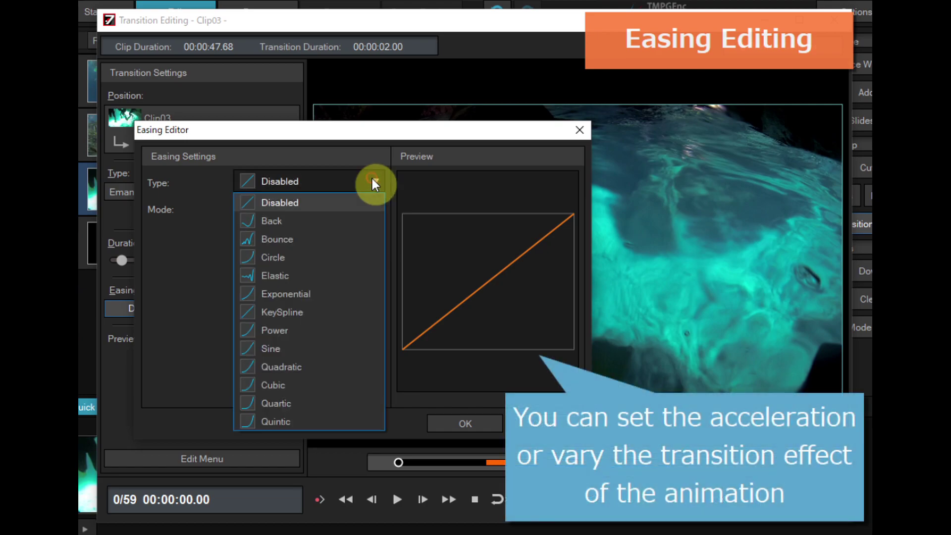
left_click(308, 220)
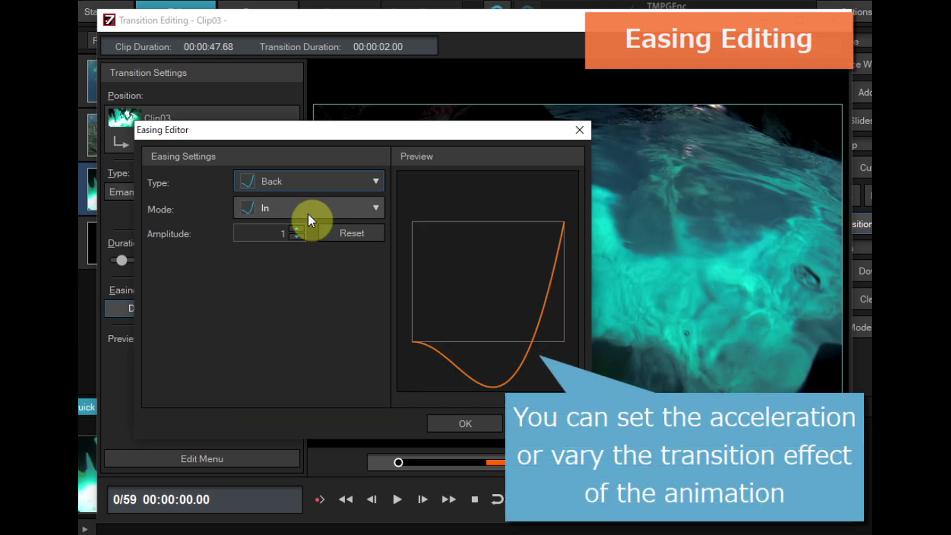
left_click(371, 209)
left_click(304, 278)
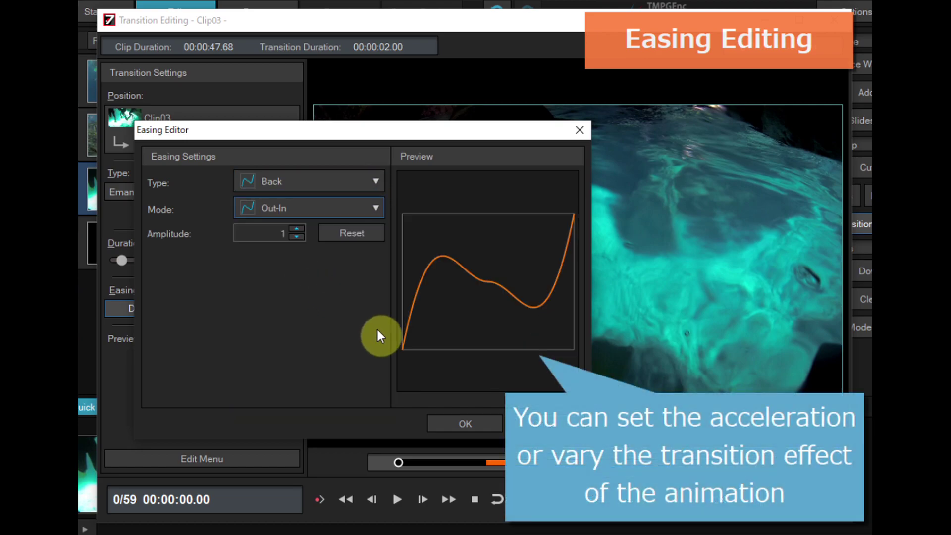
left_click(477, 419)
left_click(396, 497)
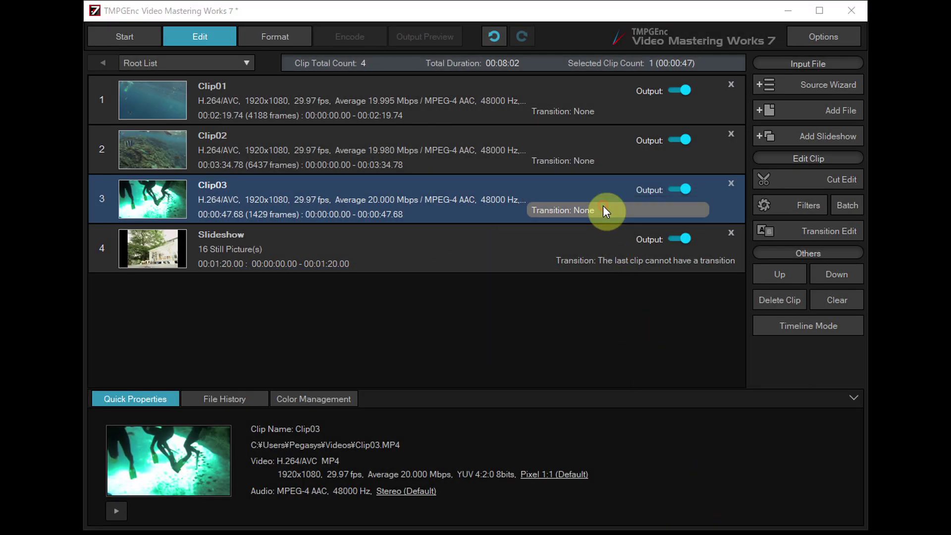
left_click(603, 208)
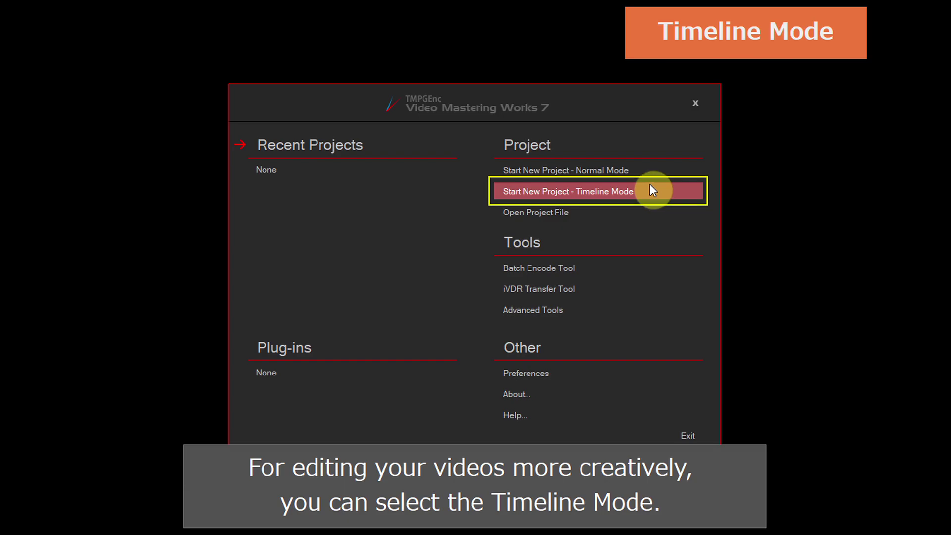
Create a Timeline Mode project formatted by clip characteristics, loading Clip01, Clip02 and Clip03
left_click(650, 188)
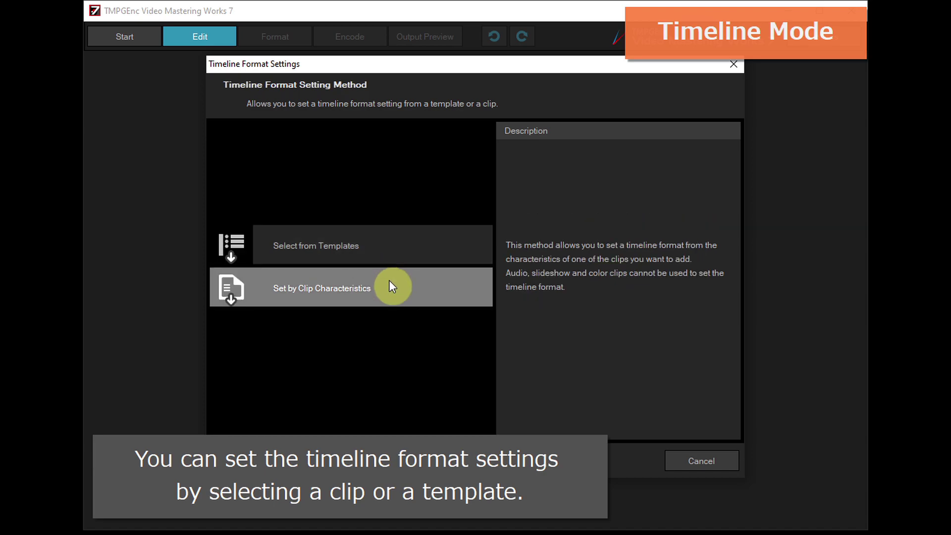
left_click(389, 283)
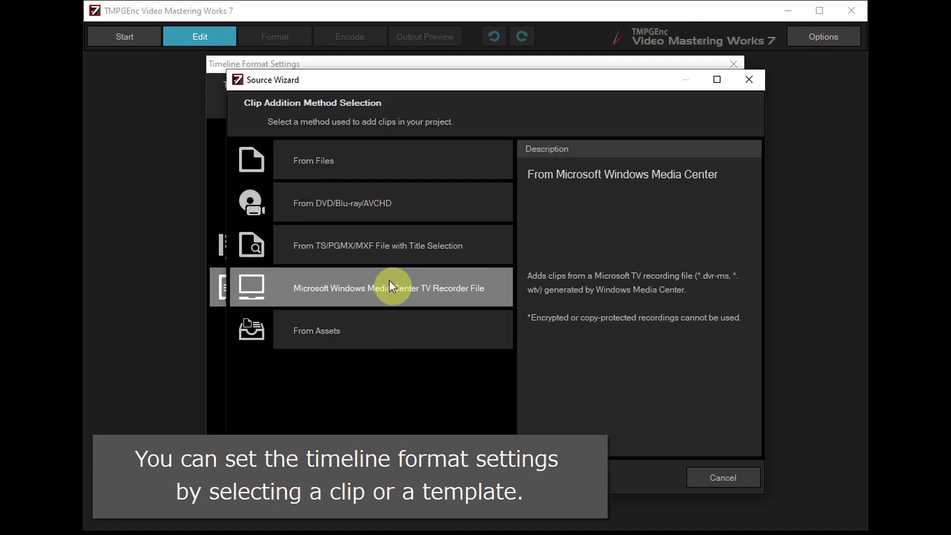
left_click(353, 157)
left_click_drag(432, 180, 680, 229)
left_click(600, 375)
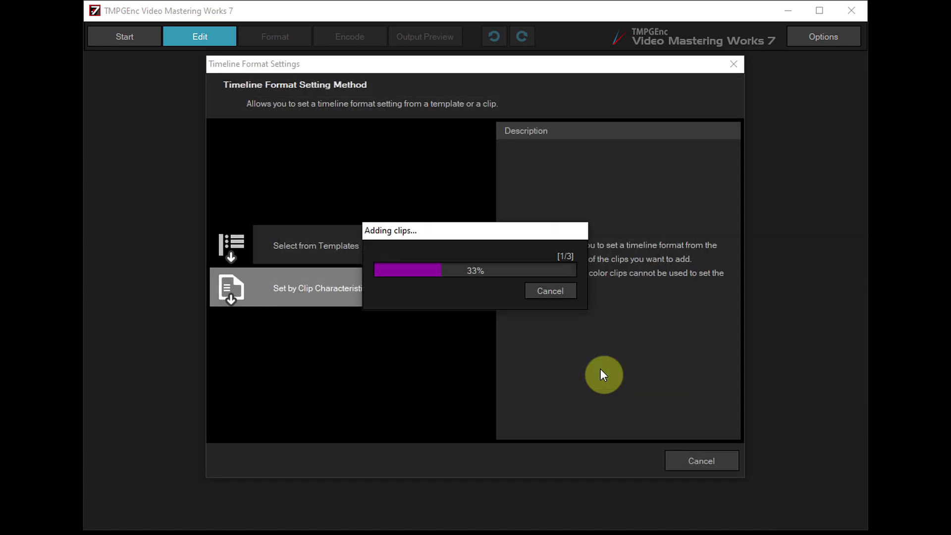
left_click(633, 454)
left_click(632, 454)
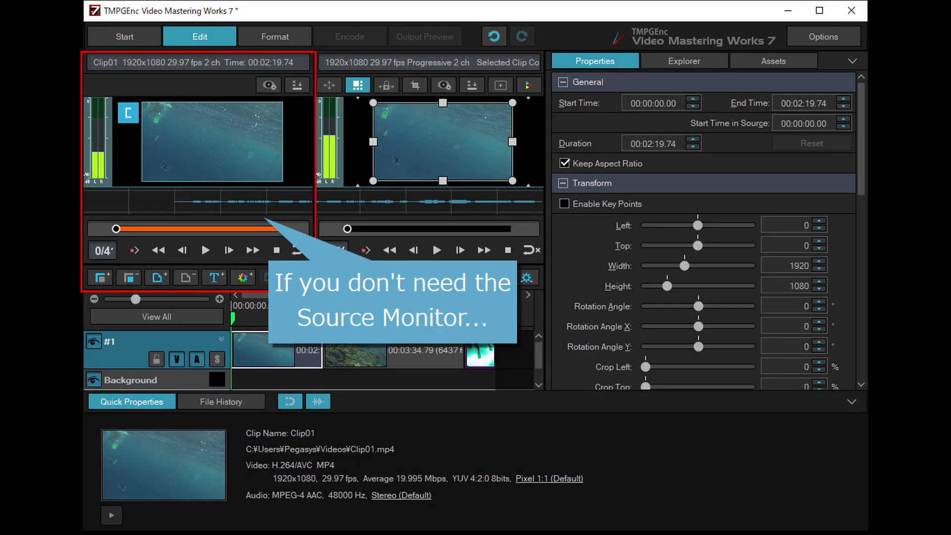
Turn off the source monitor panel and collapse the Quick Properties area
left_click(476, 85)
left_click(387, 364)
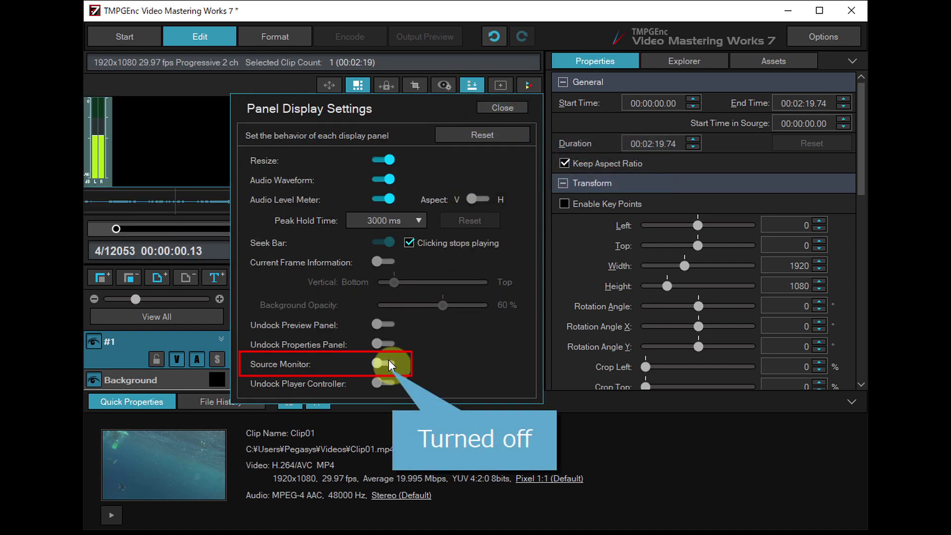
left_click(520, 107)
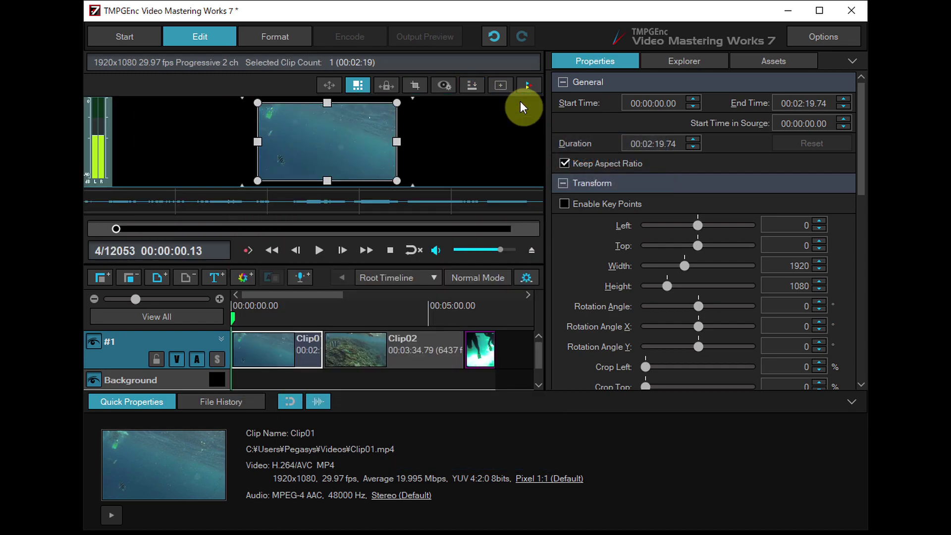
left_click(853, 401)
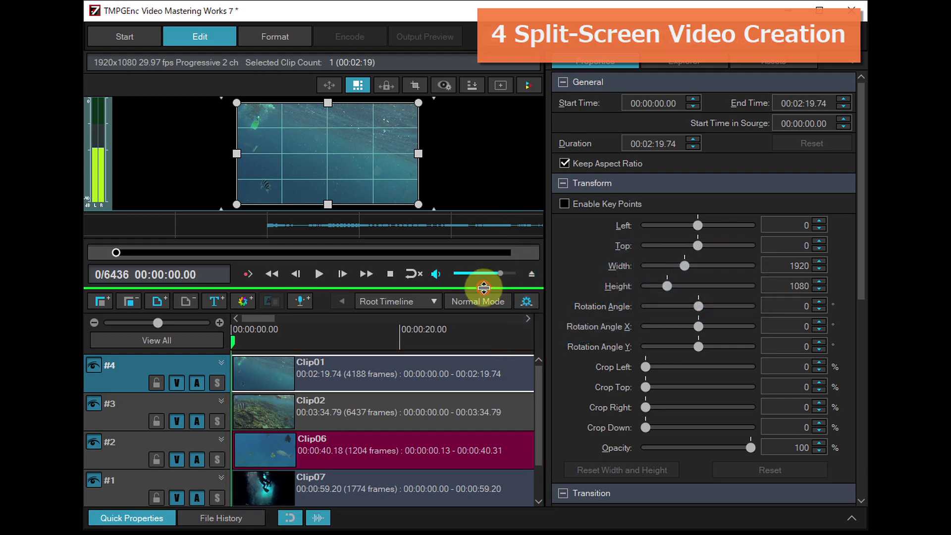
Enlarge the preview, resize Clip01 and Clip02 into quarter-size tiles, and play the layout
left_click_drag(484, 287, 480, 370)
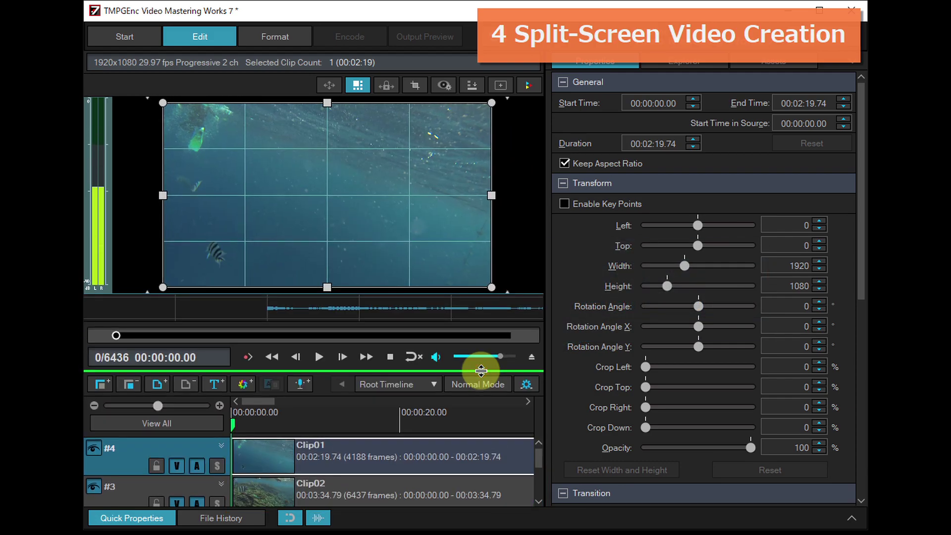
left_click_drag(492, 287, 326, 194)
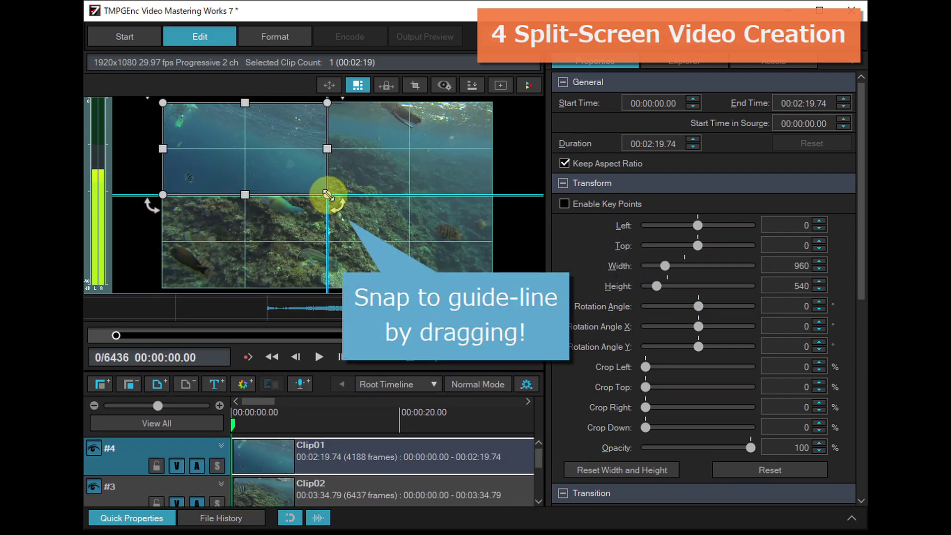
left_click(263, 223)
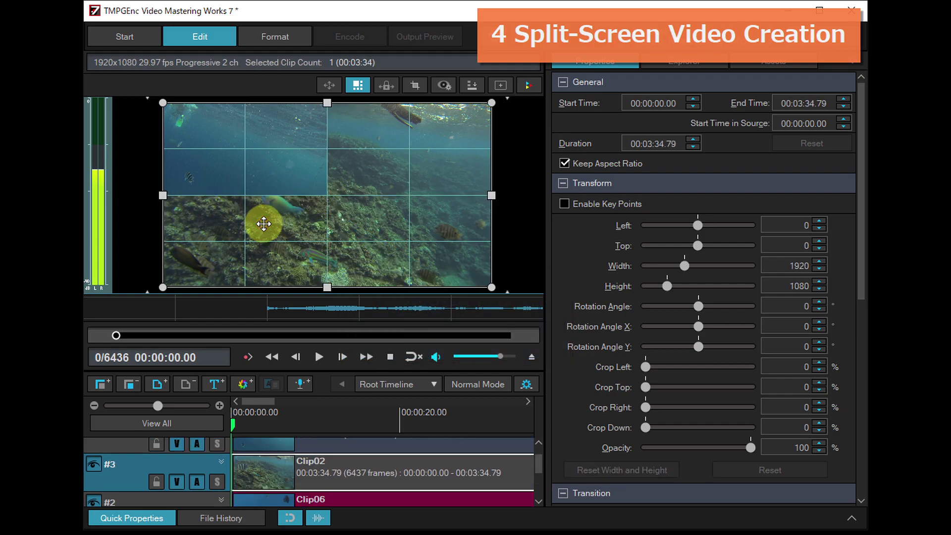
left_click_drag(162, 285, 328, 195)
left_click(345, 217)
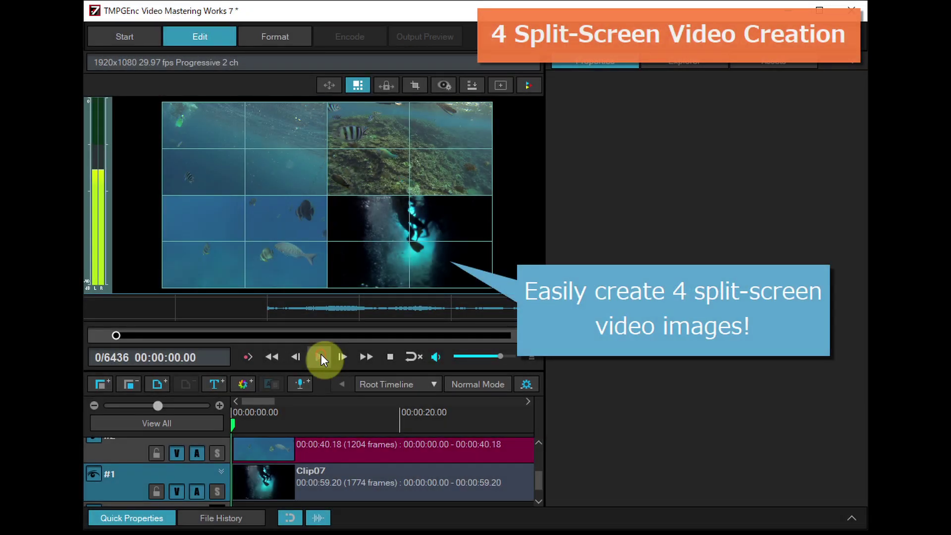
left_click(319, 356)
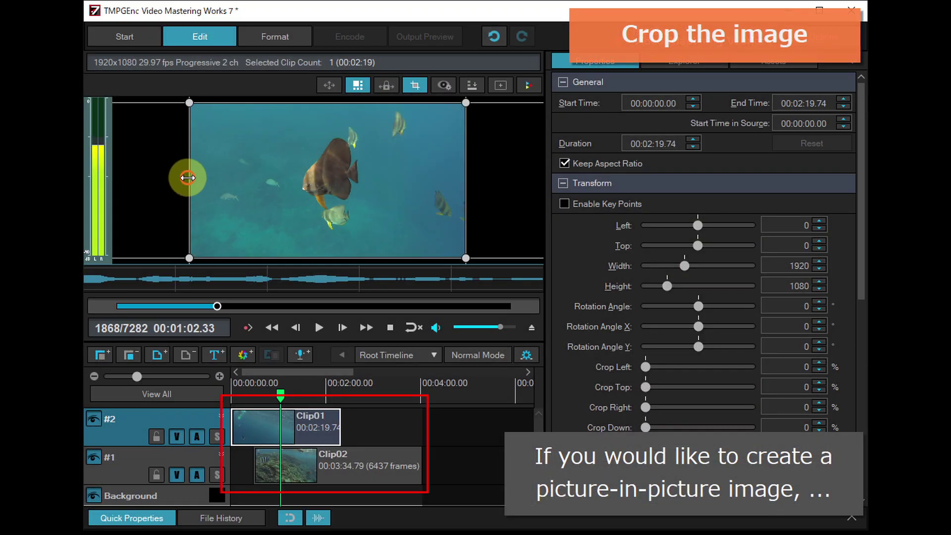
Crop Clip01 to 36.16% left, 14.73% top, 33.9% right and 26.79% bottom
left_click_drag(188, 177, 286, 181)
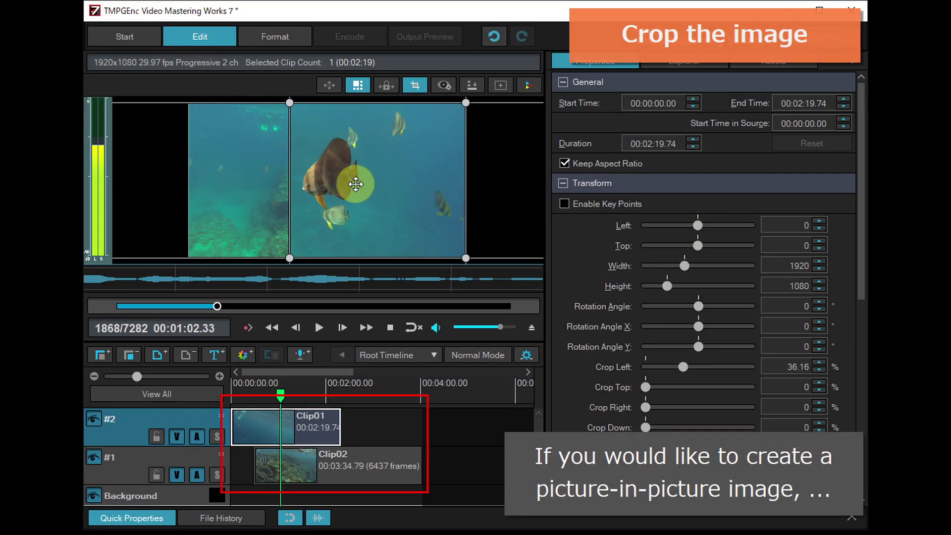
left_click_drag(465, 178, 371, 178)
left_click_drag(330, 102, 330, 125)
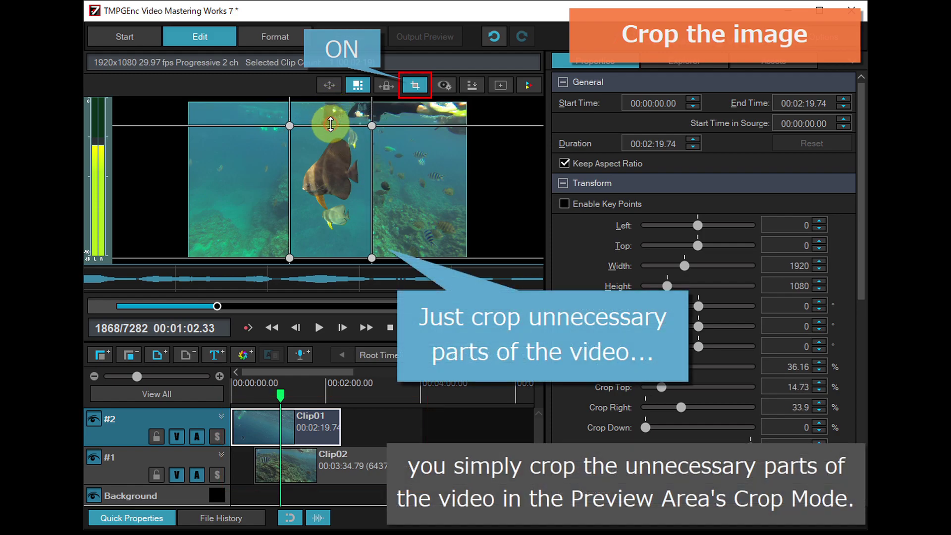
left_click_drag(328, 258, 328, 216)
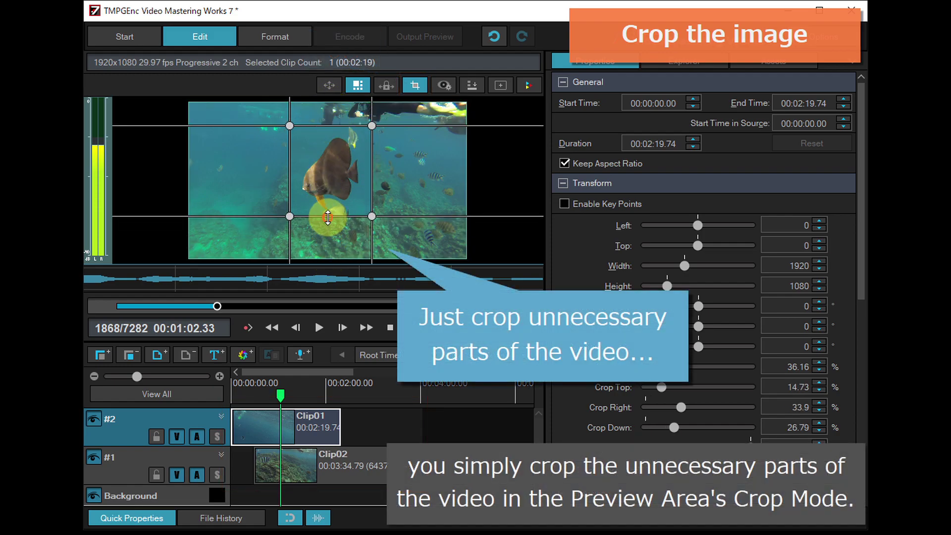
Move cropped Clip01 left and shrink it to a 1598x750 inset over Clip02
left_click(416, 82)
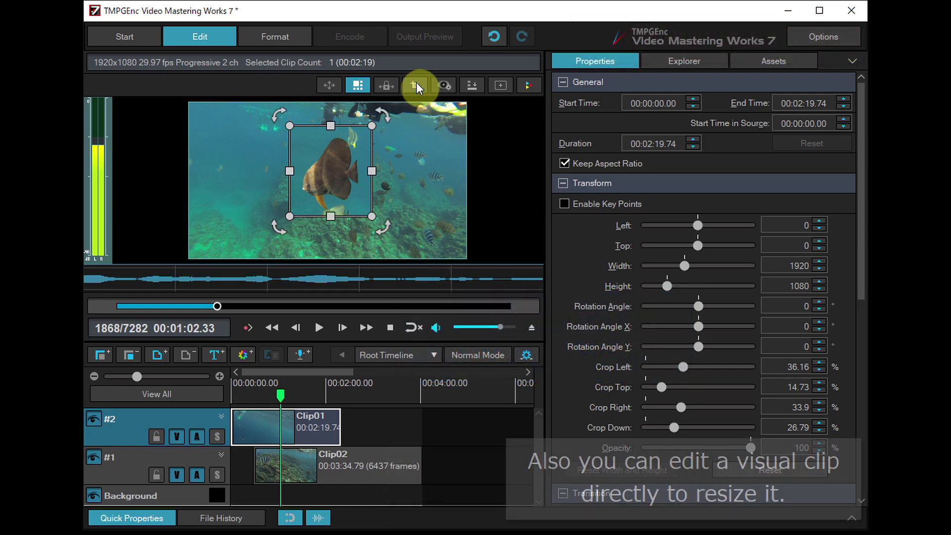
left_click_drag(320, 168, 253, 176)
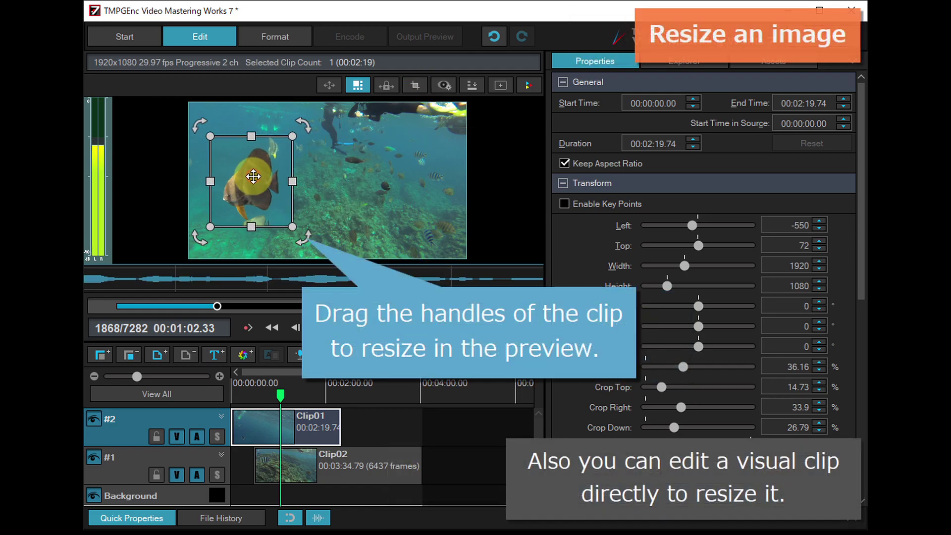
left_click_drag(292, 228, 278, 199)
left_click(223, 231)
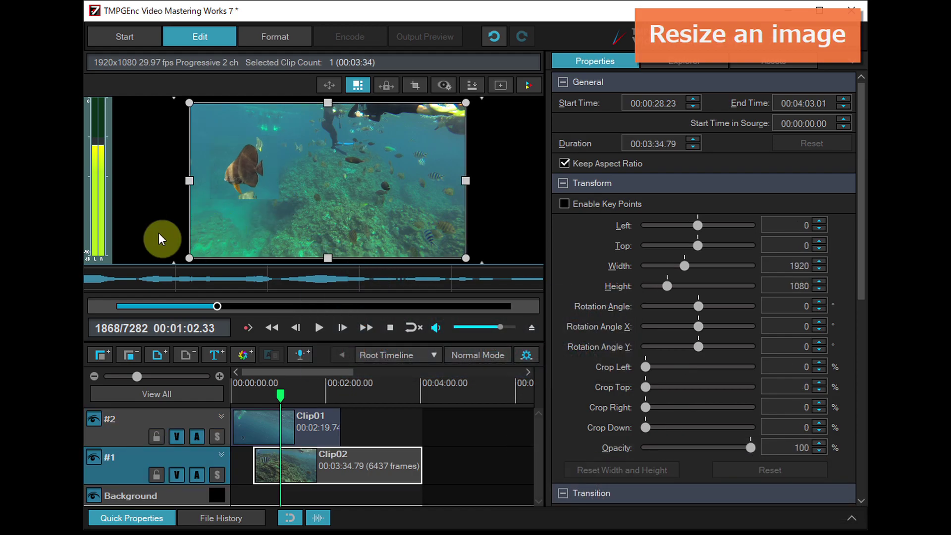
Enable a pink border and a black outer shadow on the Clip01 inset
left_click_drag(864, 197, 859, 379)
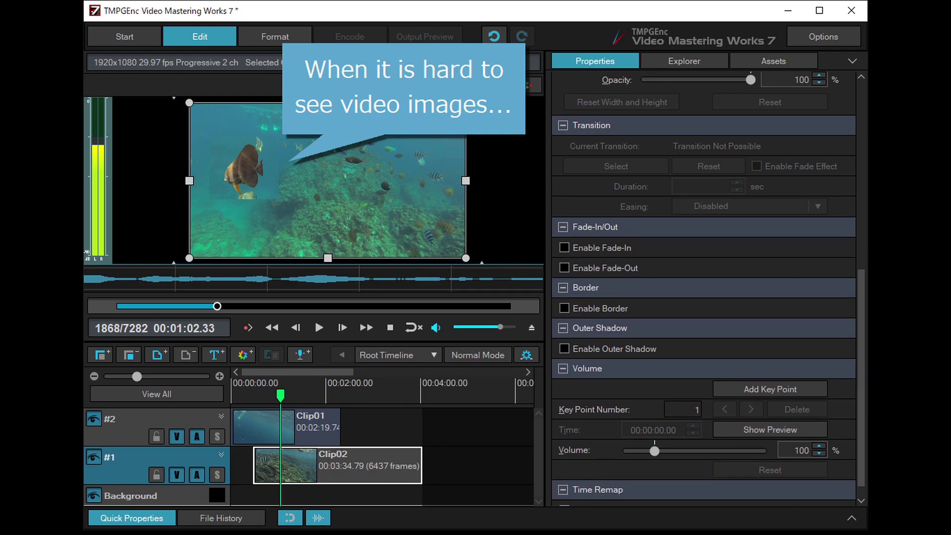
left_click(255, 169)
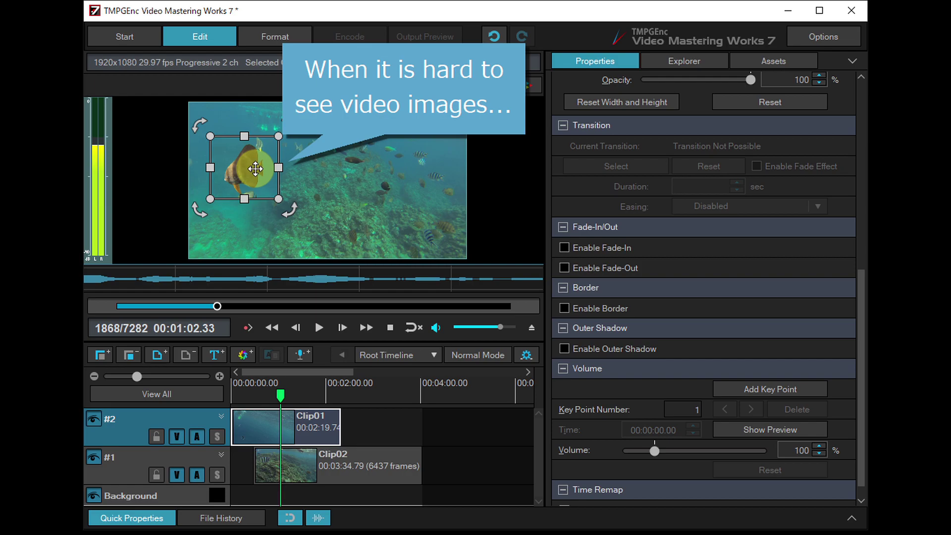
left_click(565, 308)
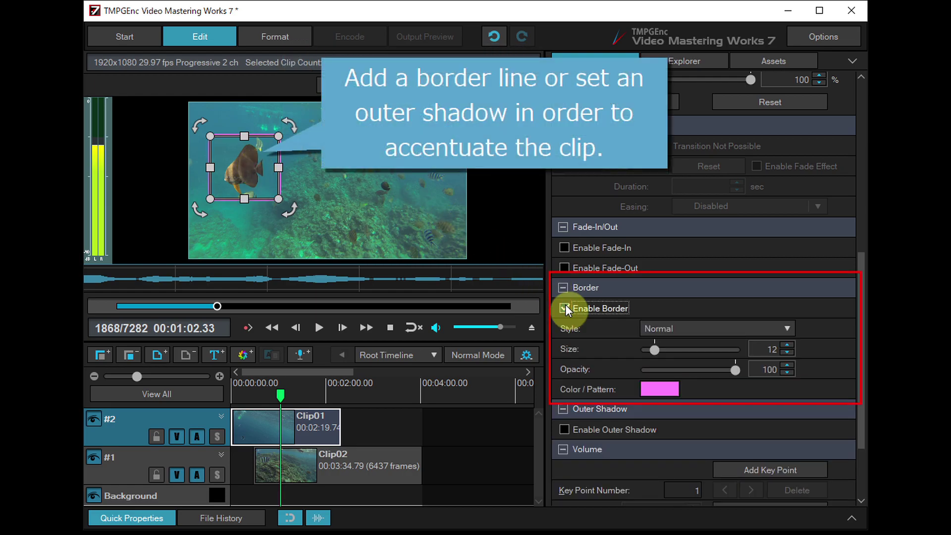
left_click(564, 428)
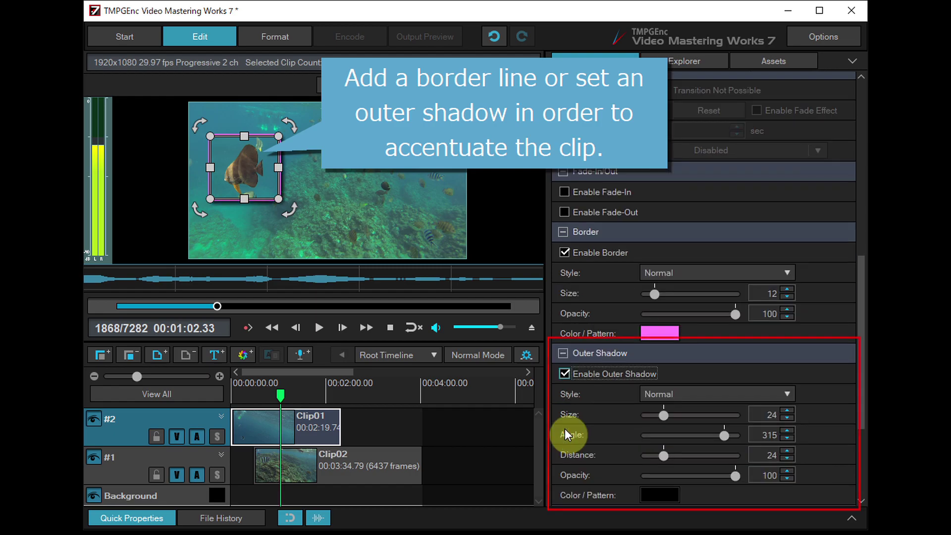
left_click(404, 214)
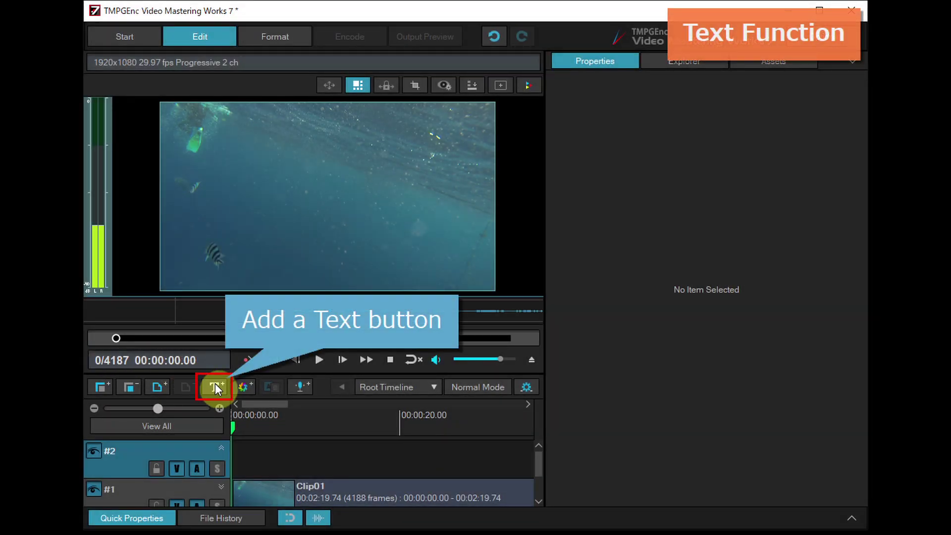
Add a 10-second 'TMPGEnc Video Mastering Works 7' text clip on track #2 and reveal its font settings
left_click(215, 387)
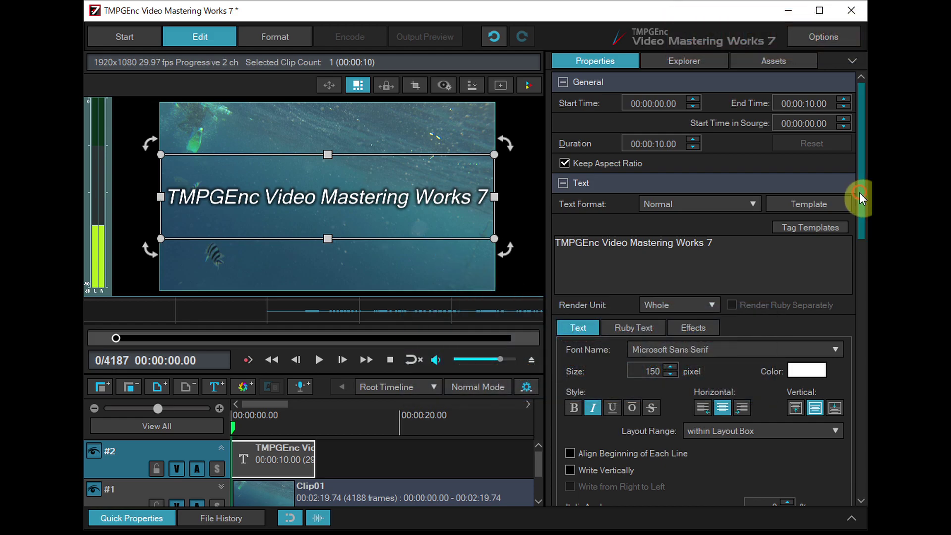
left_click_drag(860, 192, 859, 403)
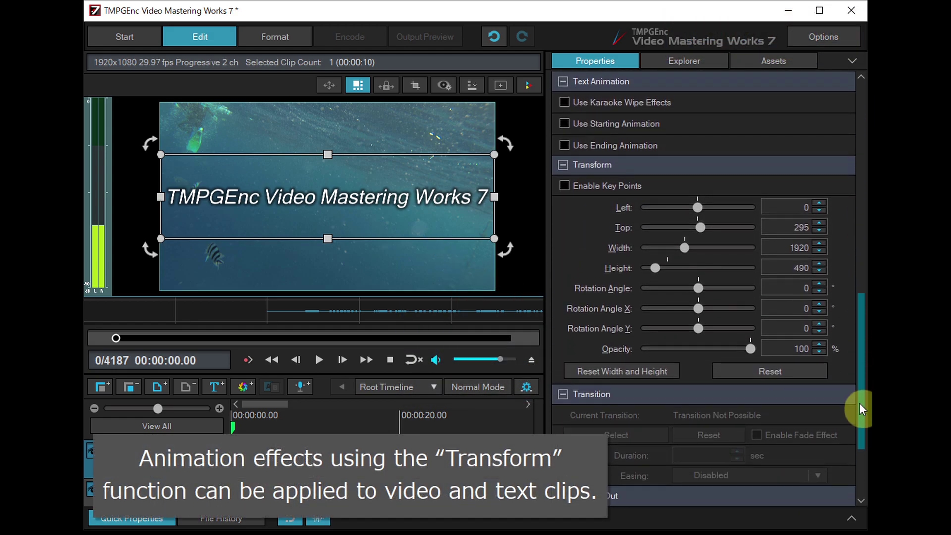
Enable transform key points and rotate the title text at 1.30 s and a later key point
left_click(564, 186)
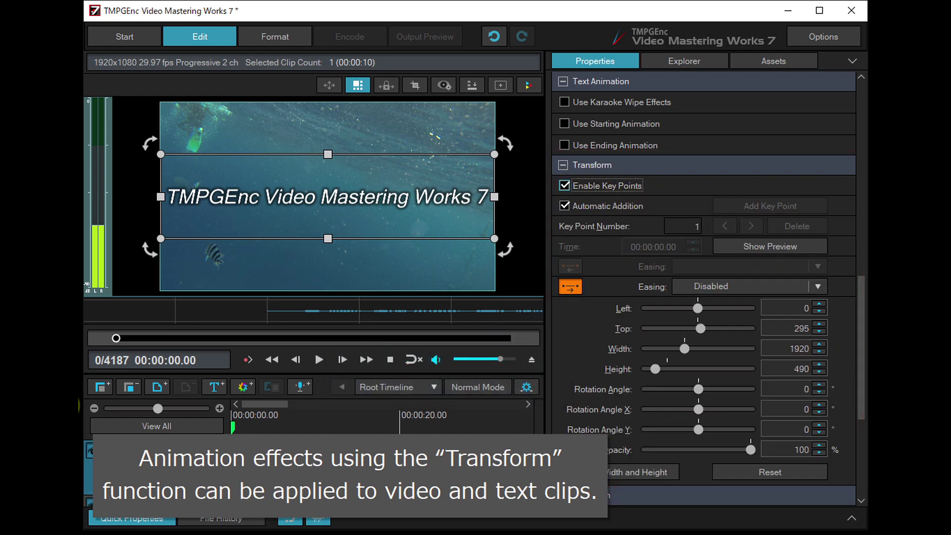
left_click_drag(157, 408, 165, 407)
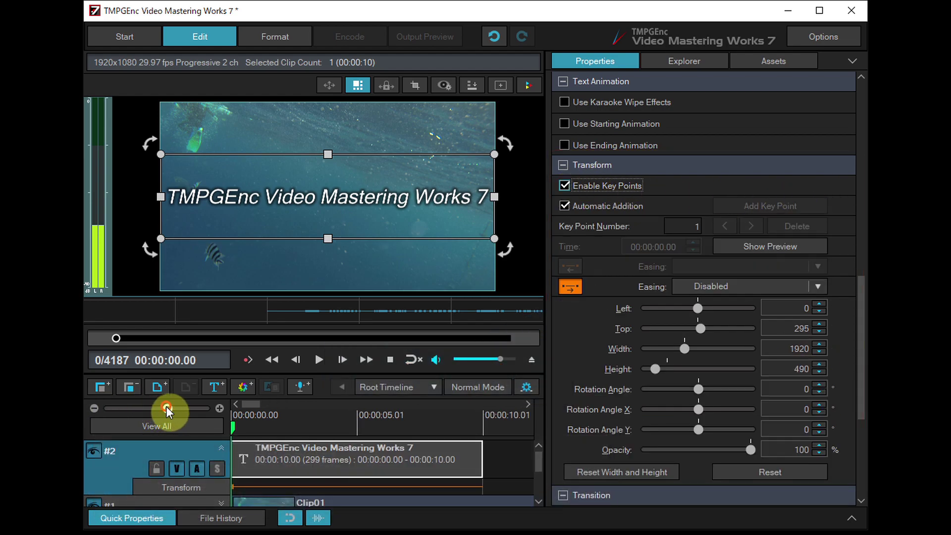
left_click(264, 488)
double_click(264, 486)
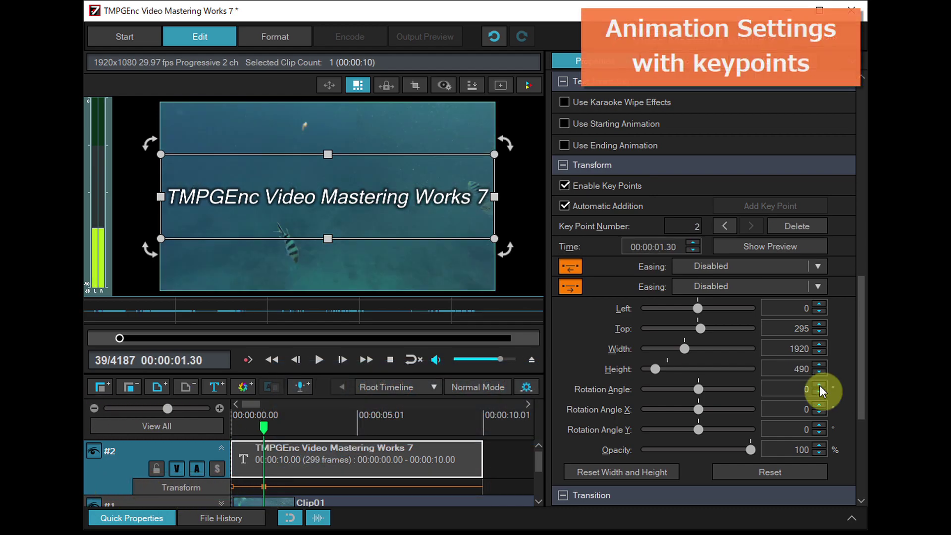
left_click_drag(699, 388, 699, 409)
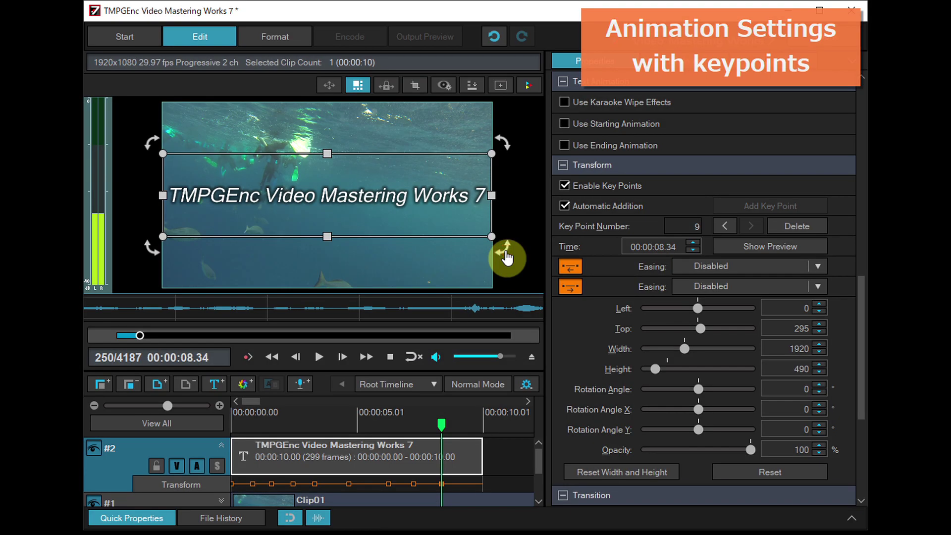
mouse_move(506, 257)
left_mouse_down()
mouse_move(420, 331)
mouse_move(216, 331)
mouse_move(151, 255)
mouse_move(161, 114)
mouse_move(314, 51)
mouse_move(469, 98)
mouse_move(510, 168)
mouse_move(507, 257)
left_mouse_up()
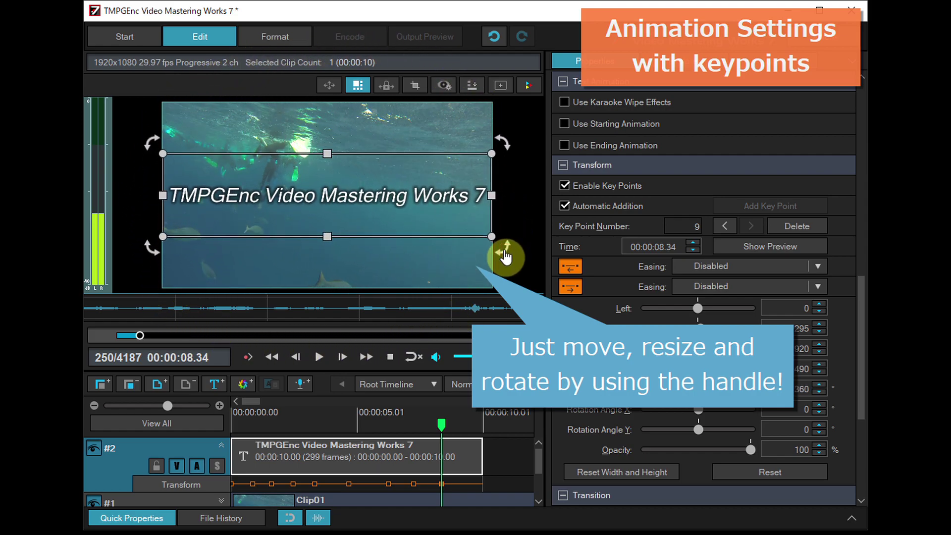
Add key points near the clip's end, enlarge the title far beyond the frame, and preview
left_click(462, 481)
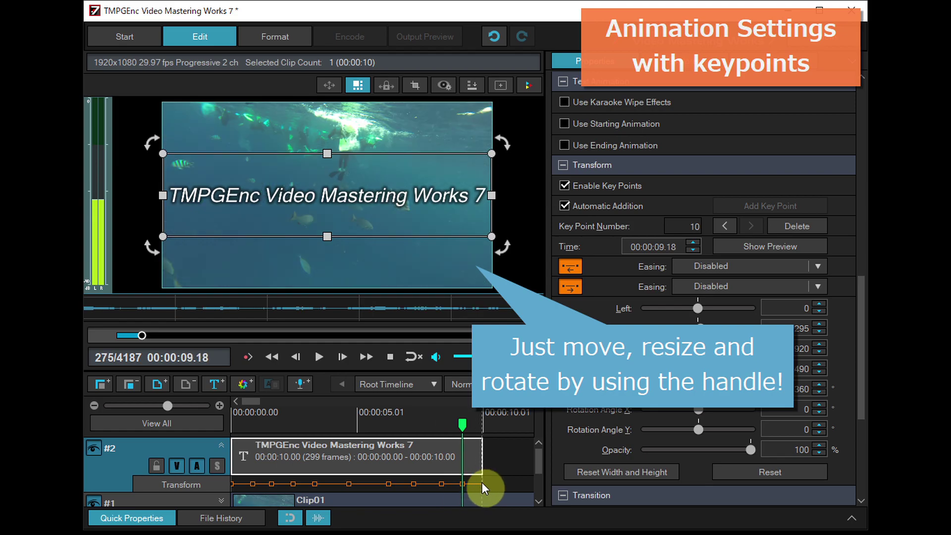
left_click(482, 482)
left_click_drag(493, 236, 570, 317)
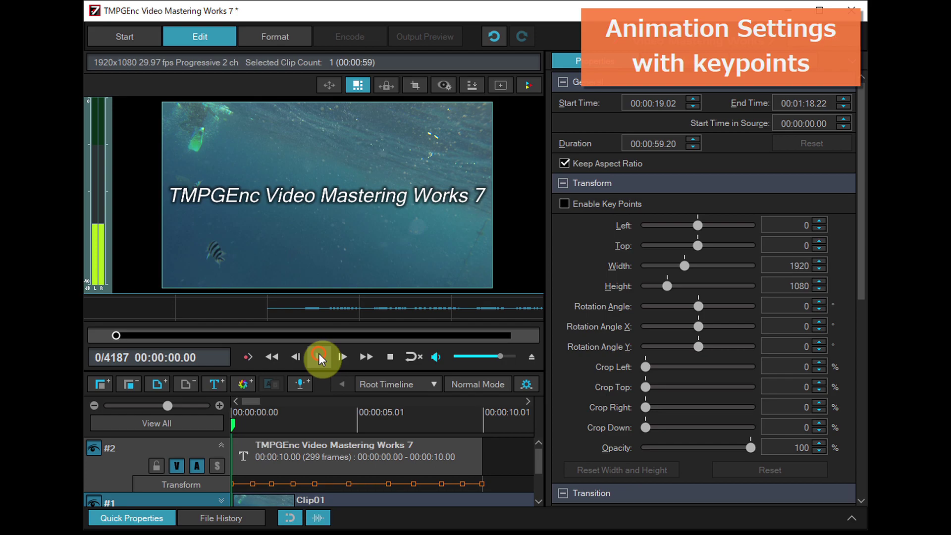
left_click(319, 355)
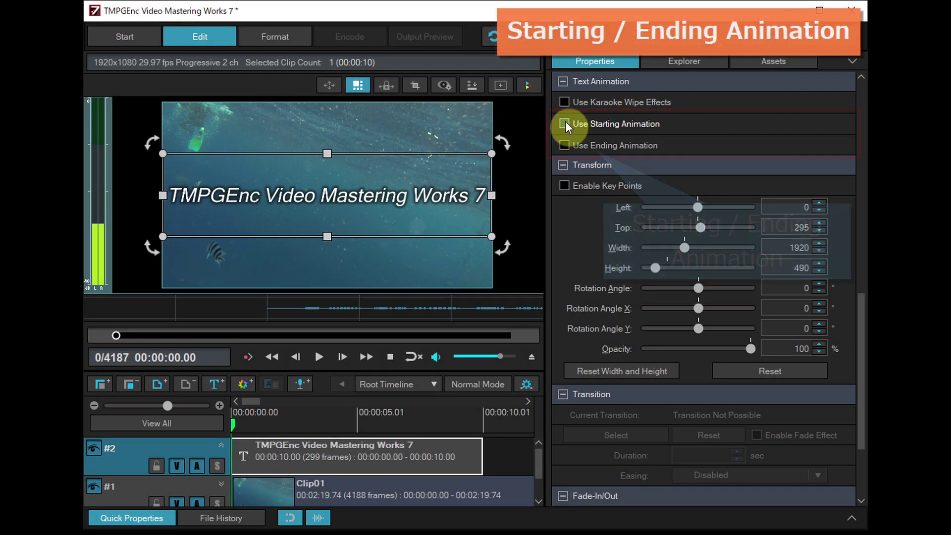
Turn on the title's starting animation, browse the Revealing and Blur effects, and preview it
left_click(565, 122)
left_click(275, 192)
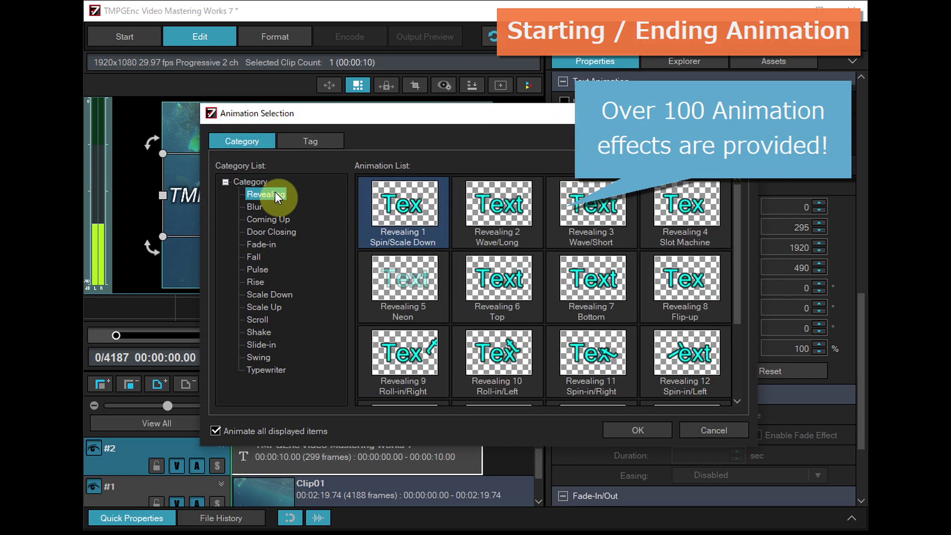
left_click(260, 205)
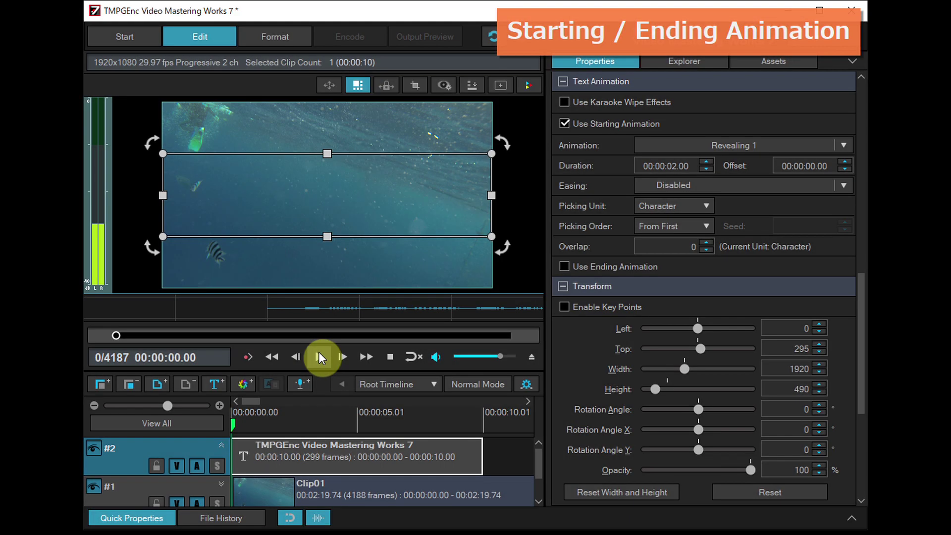
left_click(319, 355)
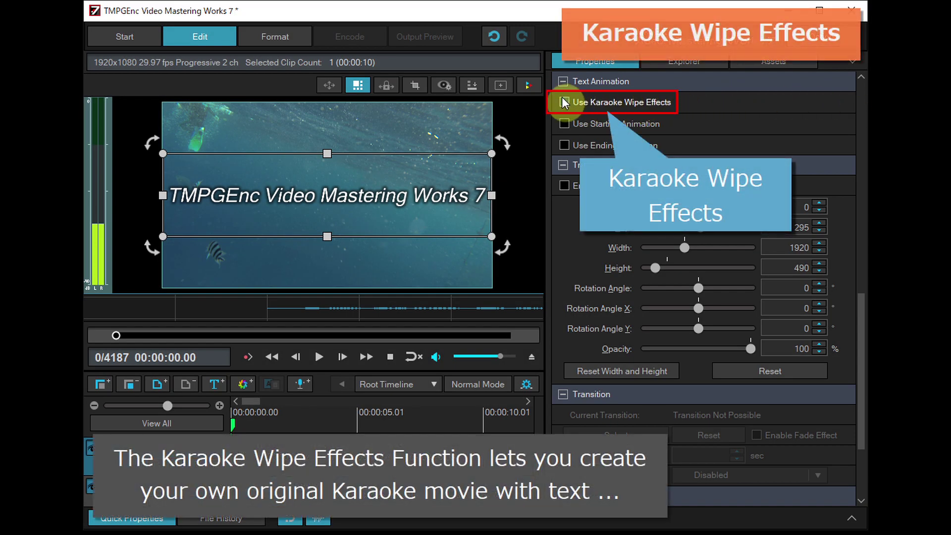
Enable the karaoke wipe, review its Before Style, After Style and Speed Control settings, and preview it
left_click(564, 102)
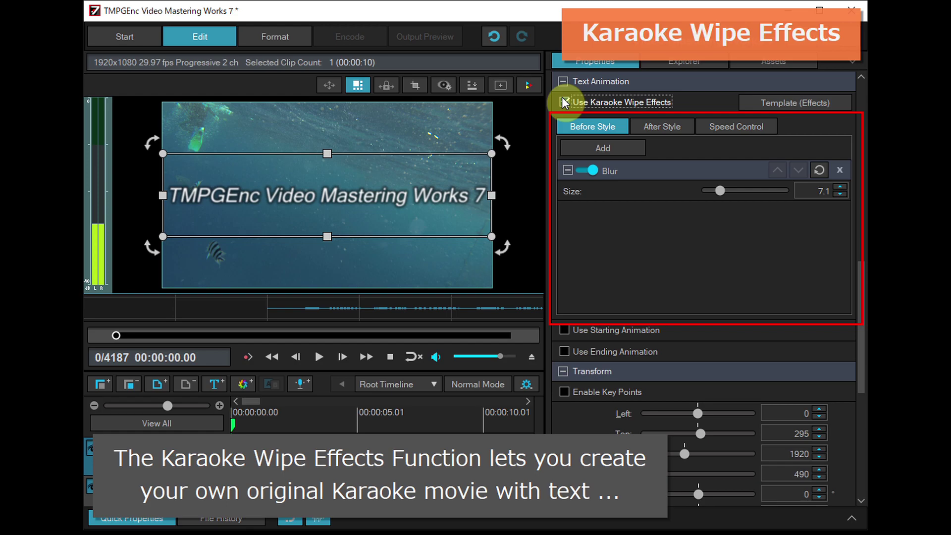
left_click(616, 121)
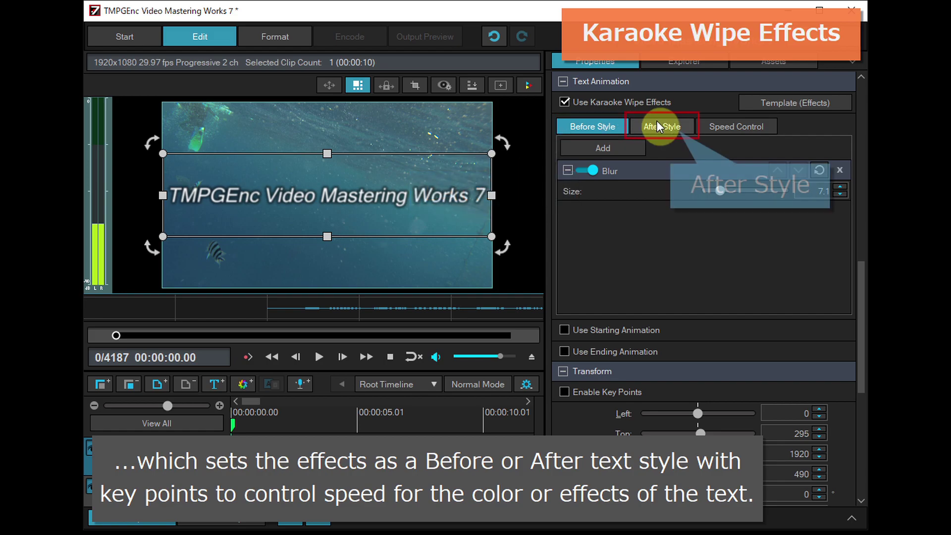
left_click(682, 122)
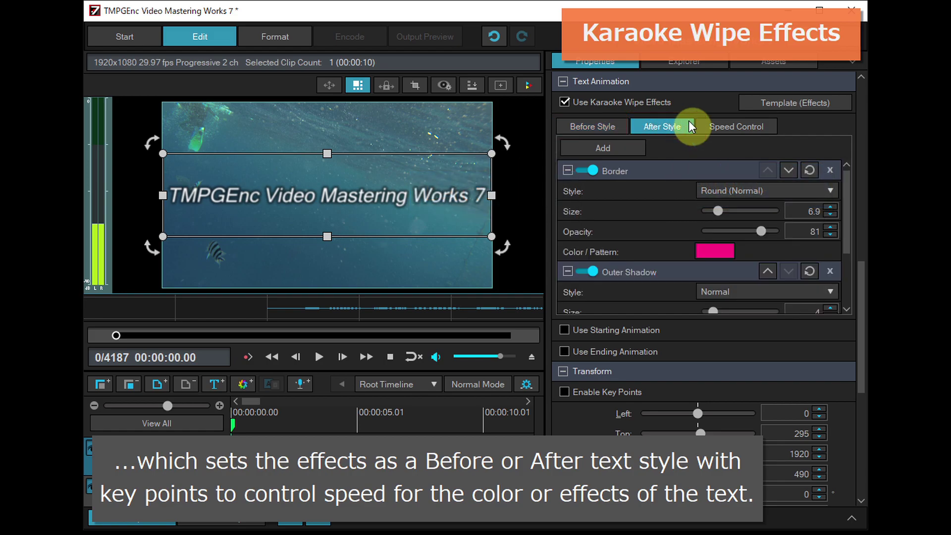
left_click(768, 122)
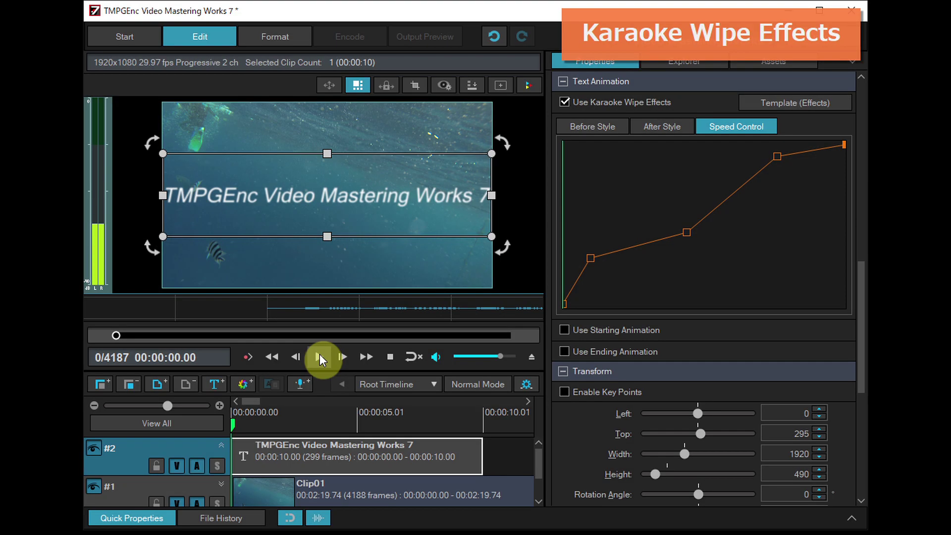
left_click(319, 355)
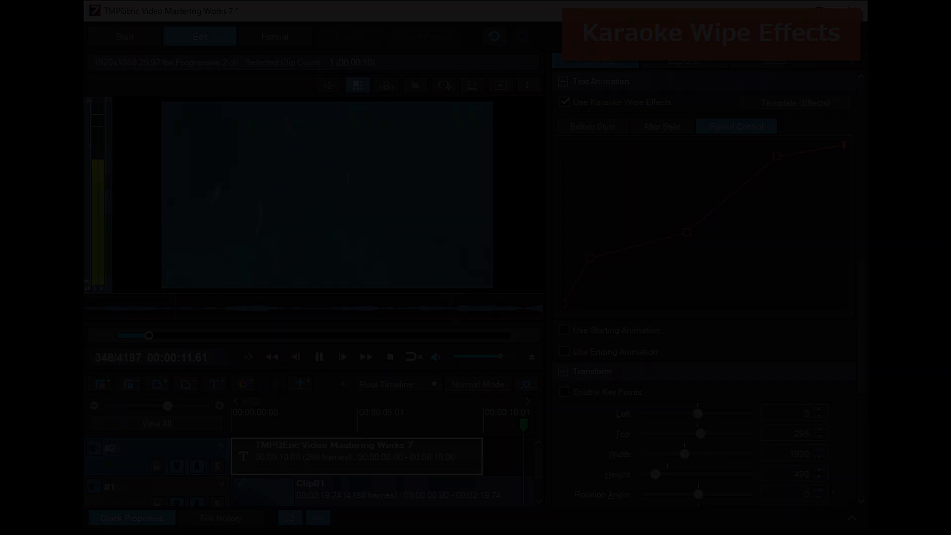
left_click(320, 357)
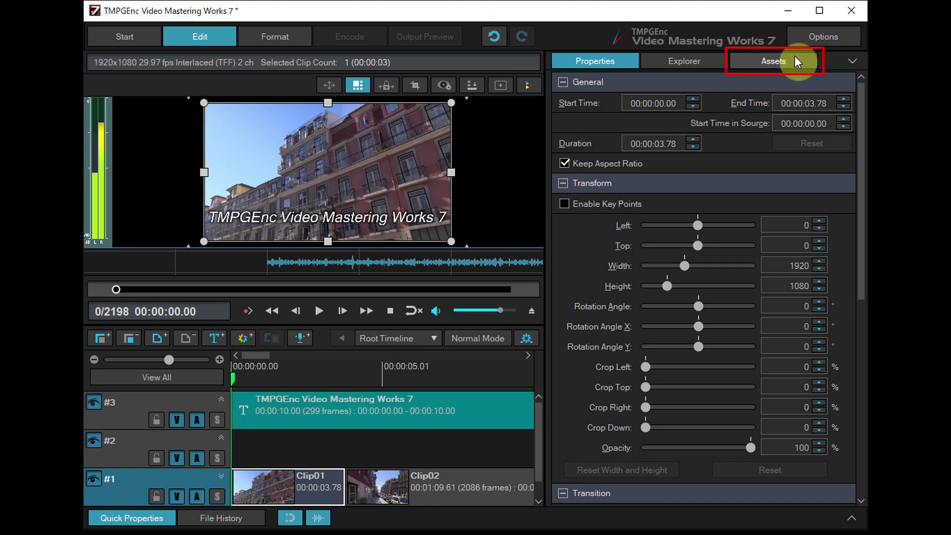
Drag the Title_back_5_red asset from the Assets list onto track #2
left_click(794, 58)
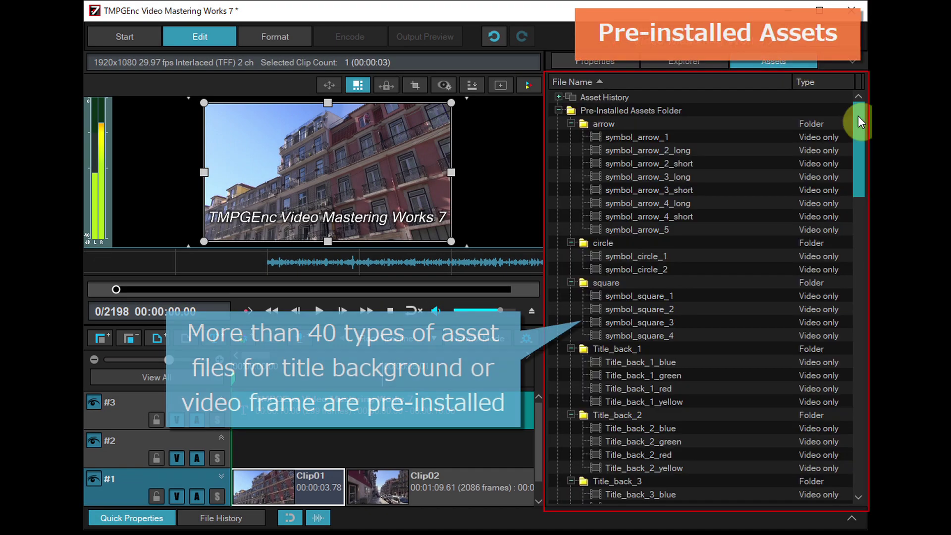
left_click_drag(858, 115, 857, 201)
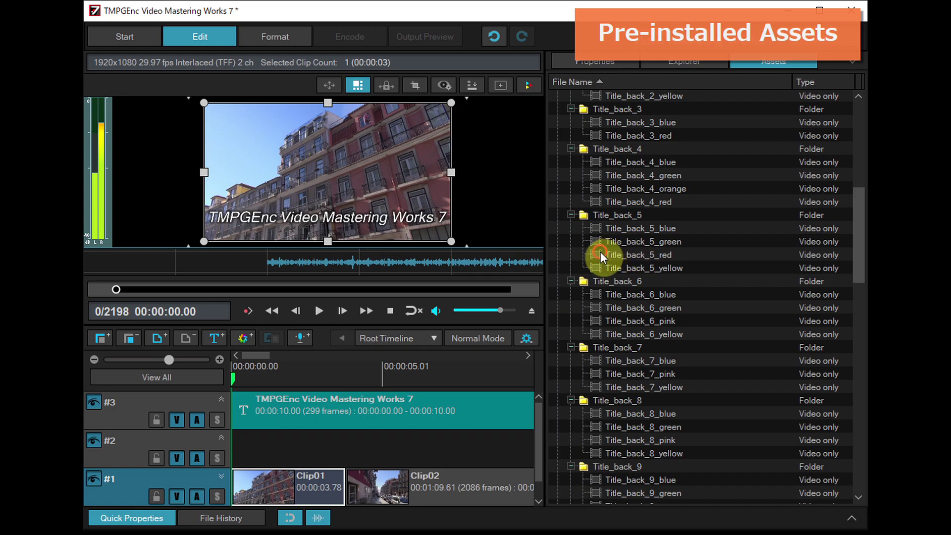
left_click(597, 254)
left_click_drag(595, 254, 233, 438)
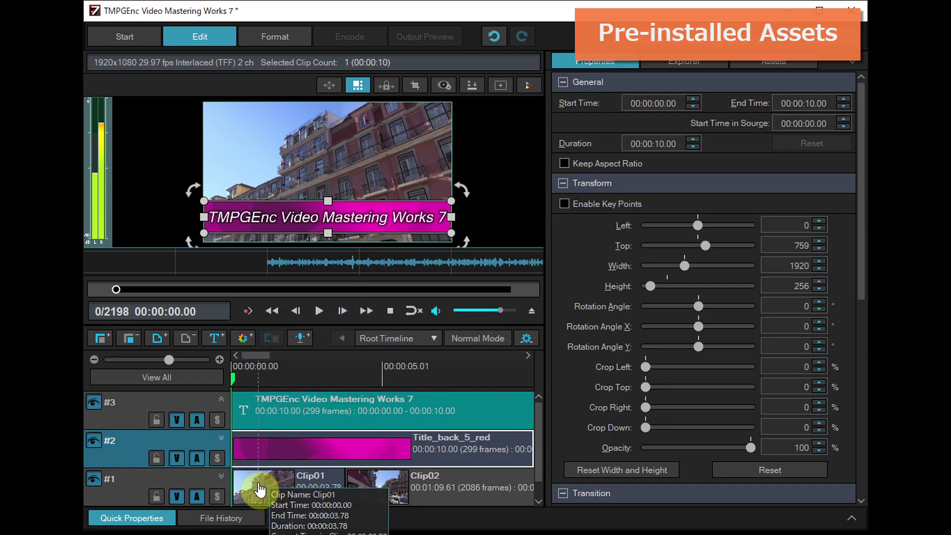
left_click(260, 489)
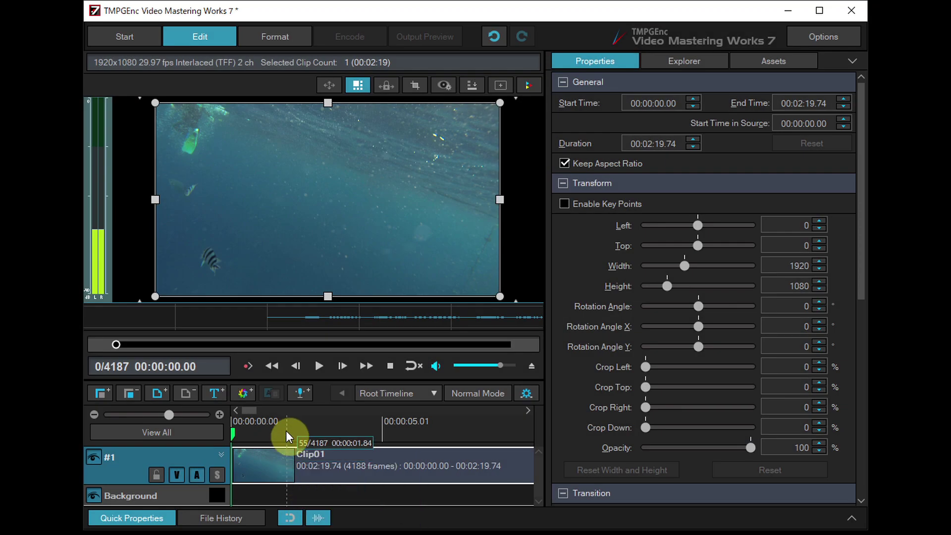
Split Clip01 at 00:00:01.84 and 00:00:04.97 into three parts
left_click(287, 429)
right_click(288, 452)
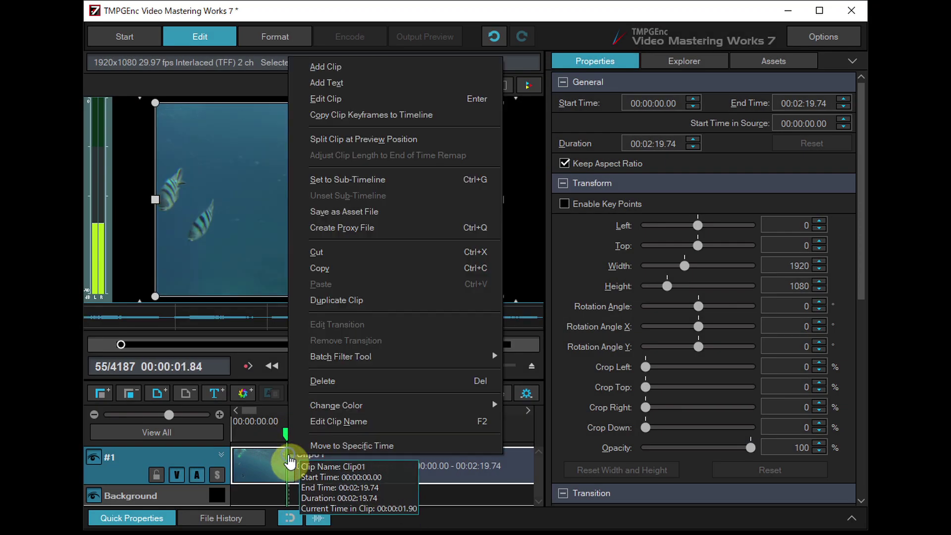
left_click(438, 140)
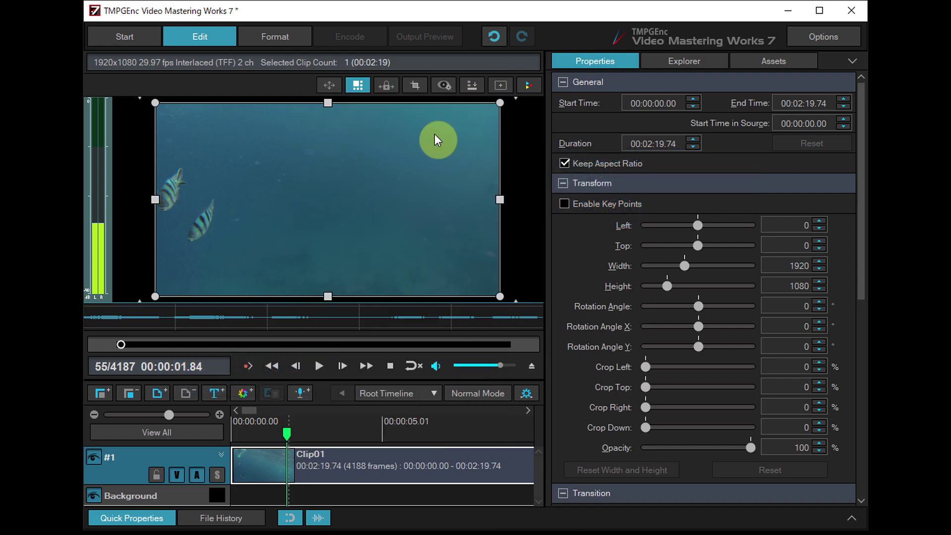
left_click(382, 430)
left_click(384, 458)
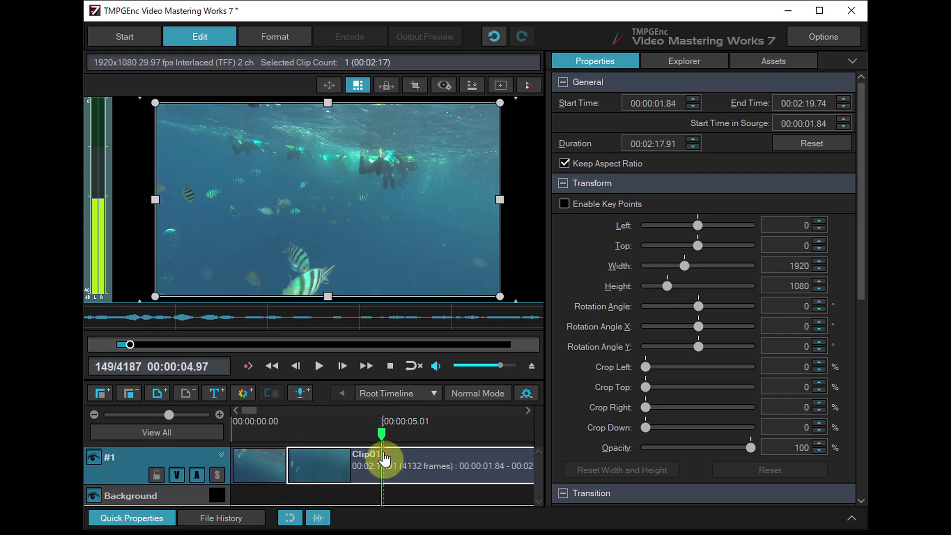
right_click(384, 458)
left_click(527, 129)
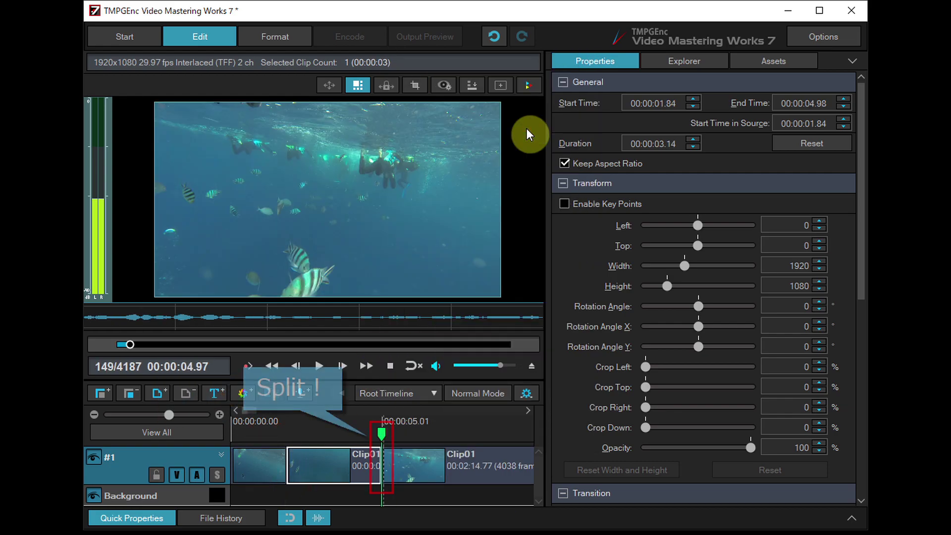
Overlap the last part of Clip01 onto the middle part to form a transition
double_click(337, 464)
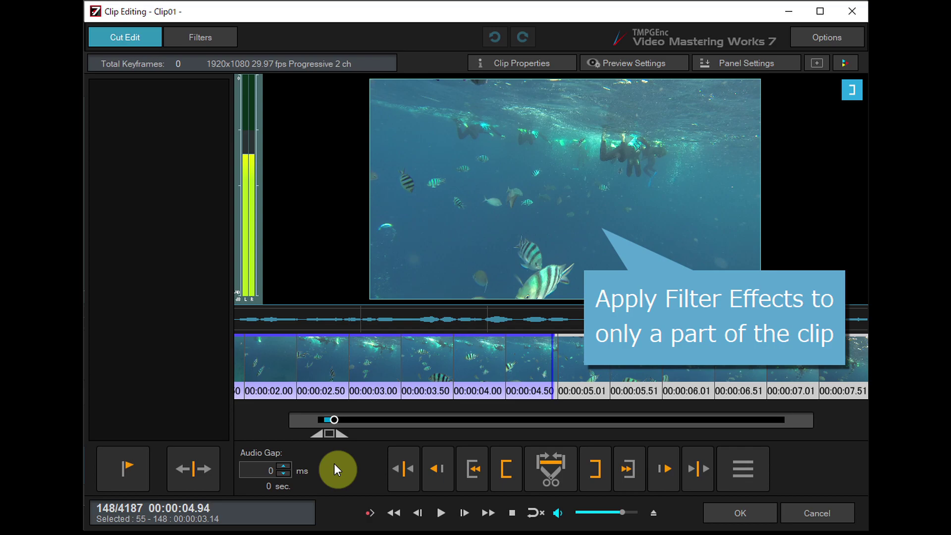
left_click(763, 509)
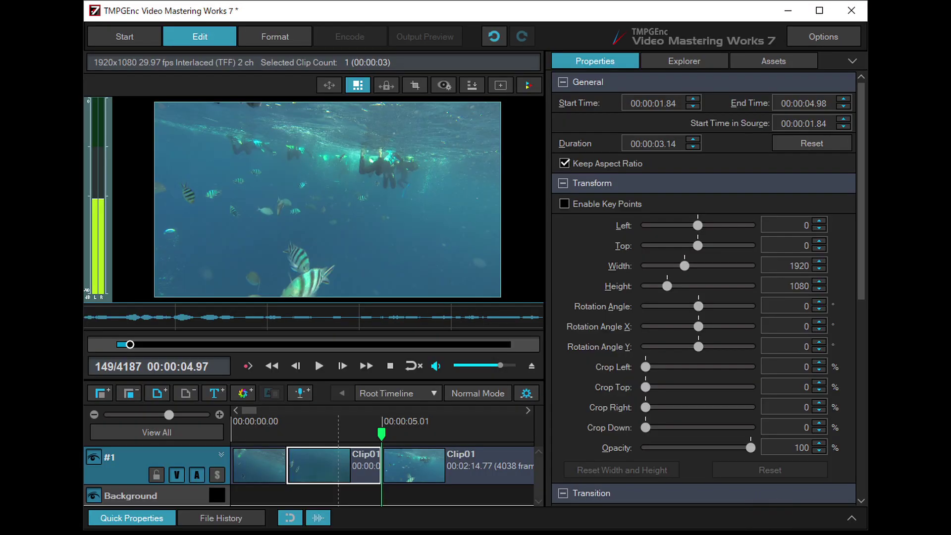
left_click(403, 469)
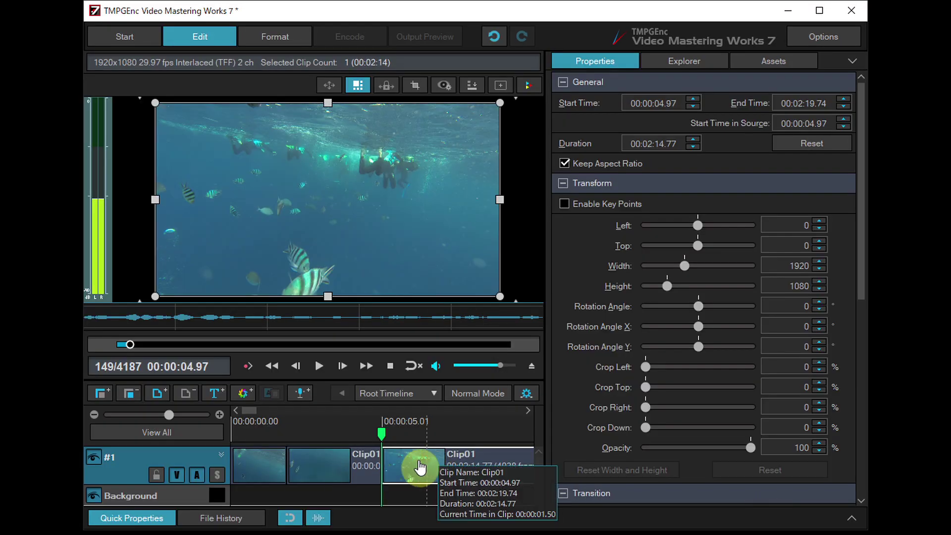
left_click_drag(388, 463, 382, 464)
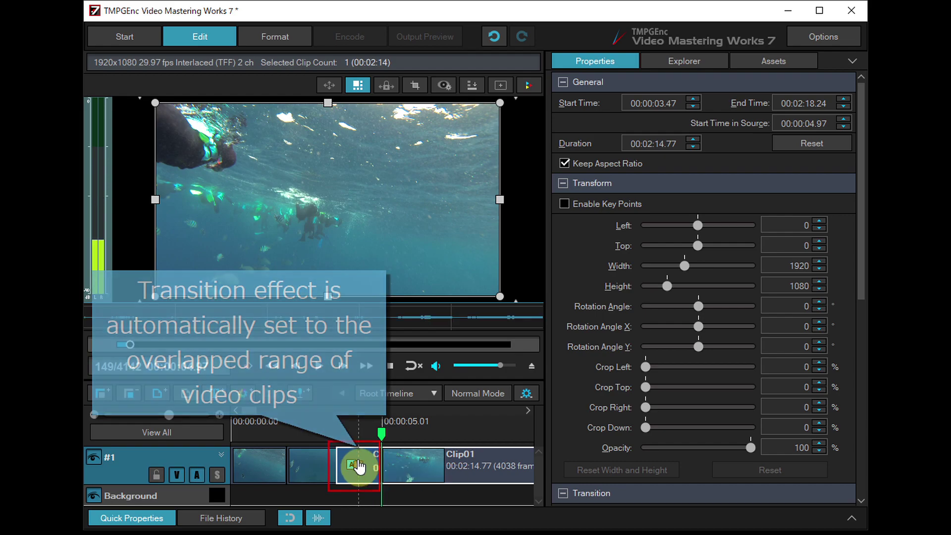
double_click(357, 465)
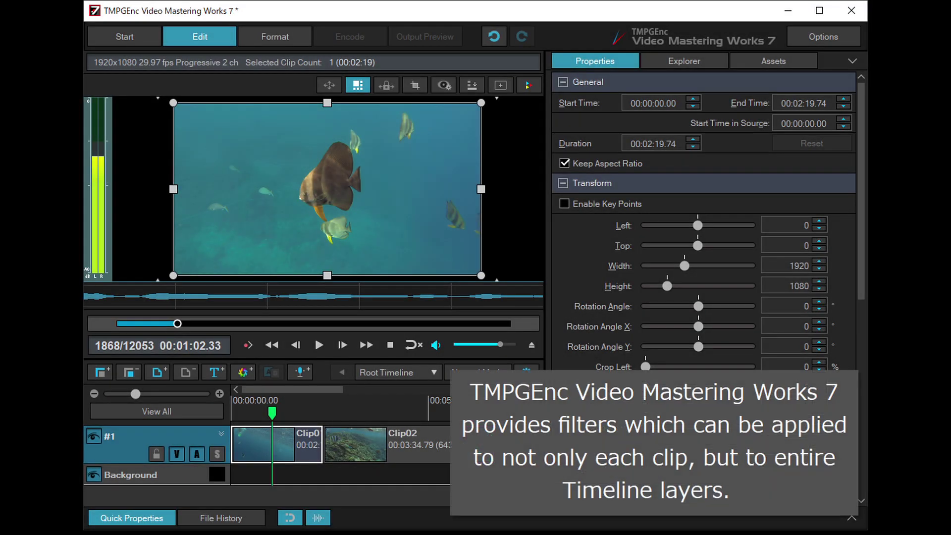
Add a Glow filter layer with a glow range from 00:01:02.33 stretched to about 1:17
left_click(245, 367)
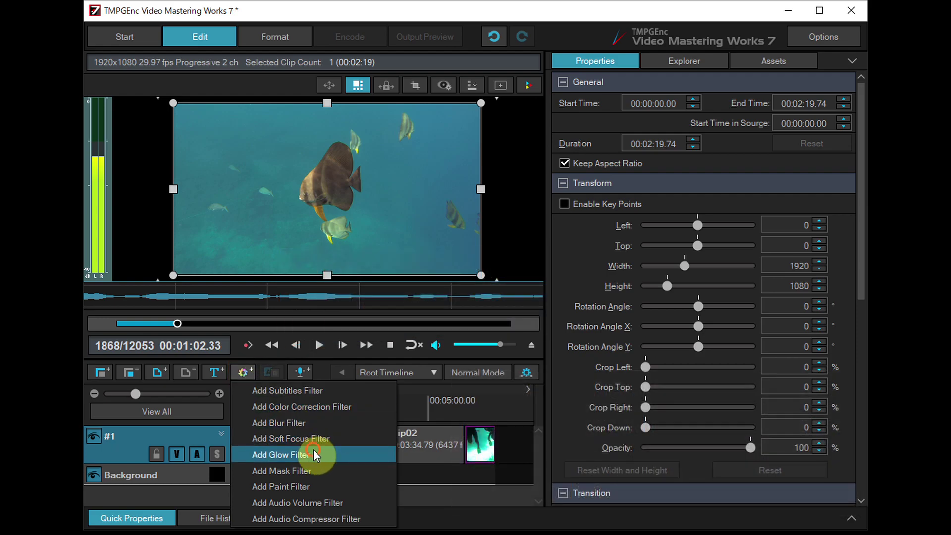
left_click(313, 451)
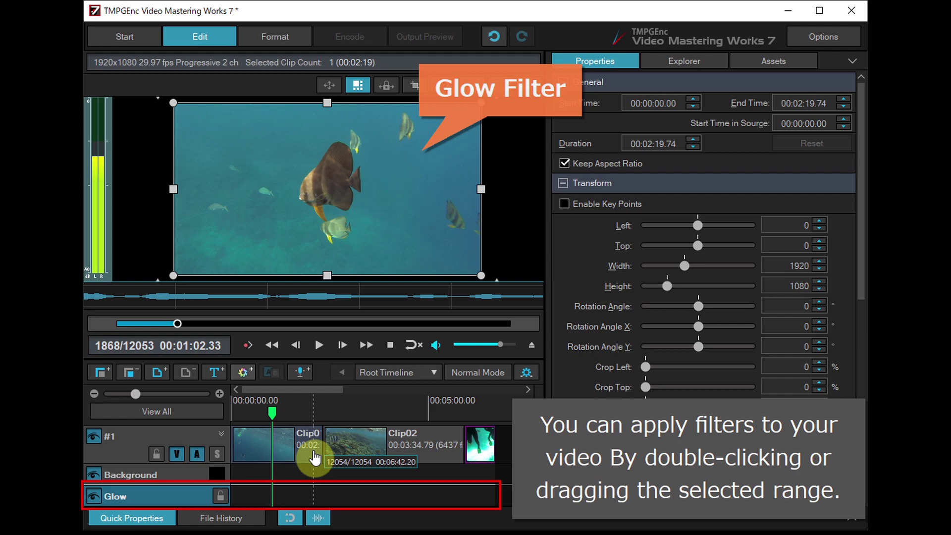
left_click(272, 493)
double_click(272, 492)
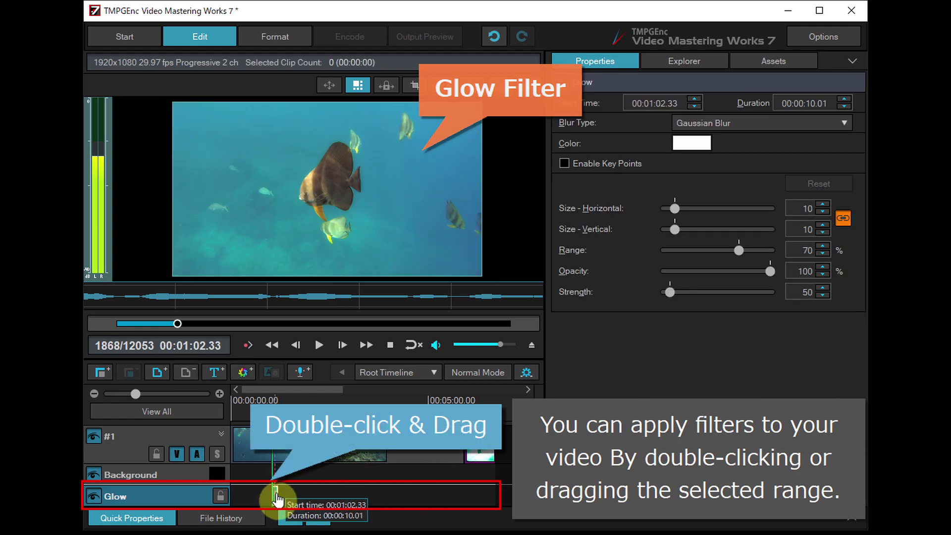
left_click_drag(277, 492, 322, 492)
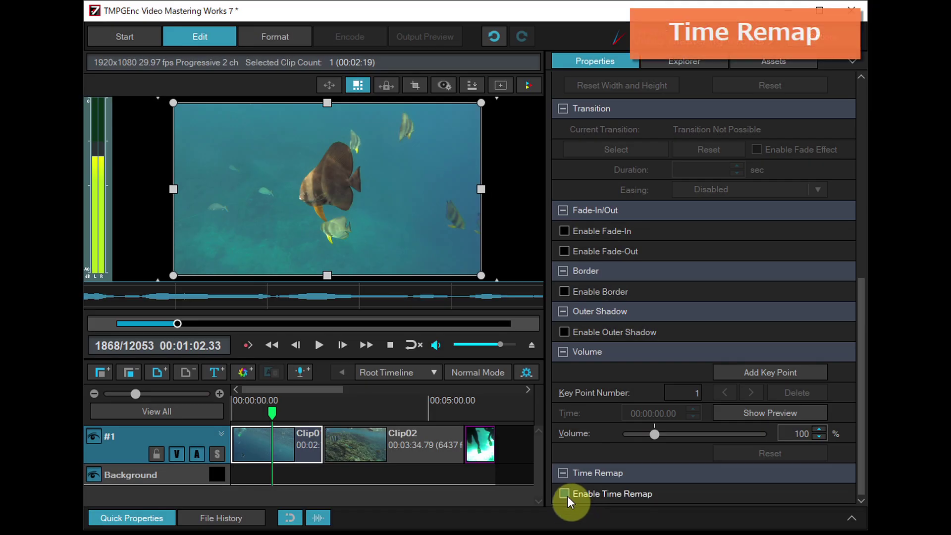
Enable Time Remap on Clip01 and preview the playback slowed to 25.1%
left_click(563, 493)
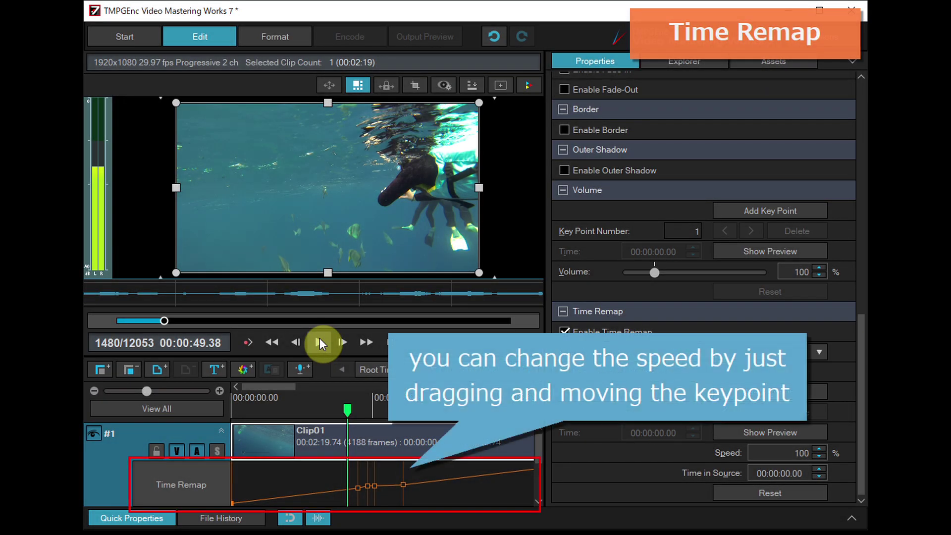
left_click(321, 343)
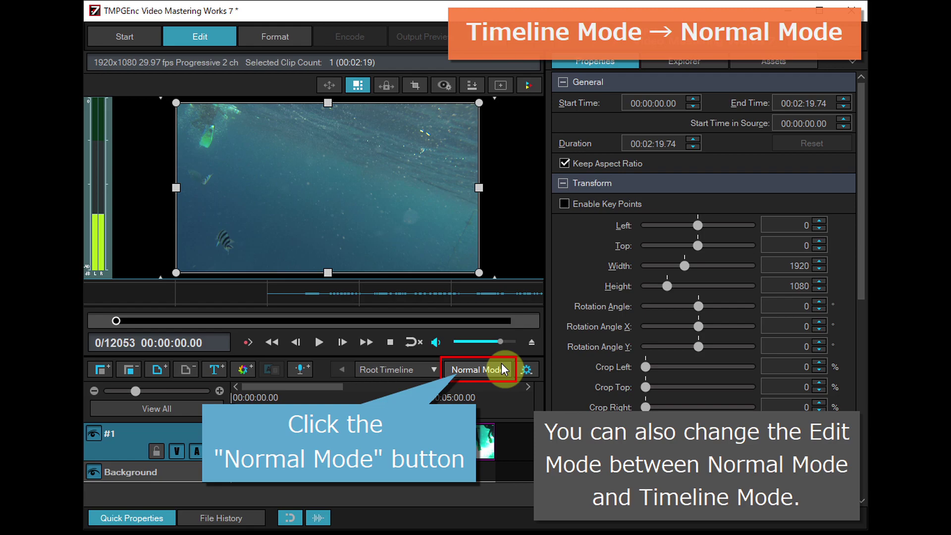
Switch to Normal Mode, then back to Timeline Mode using clip characteristics (1920x1080, 29.97 fps)
left_click(501, 364)
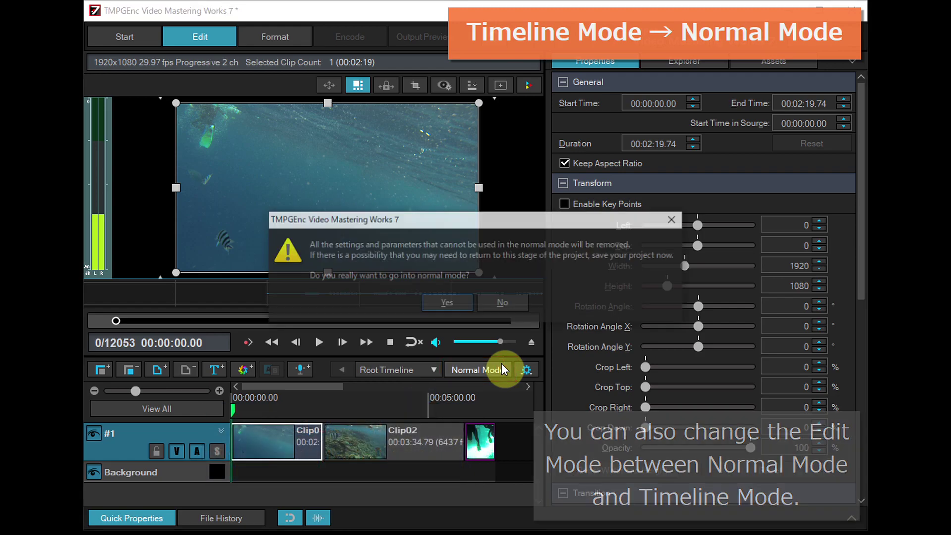
left_click(457, 301)
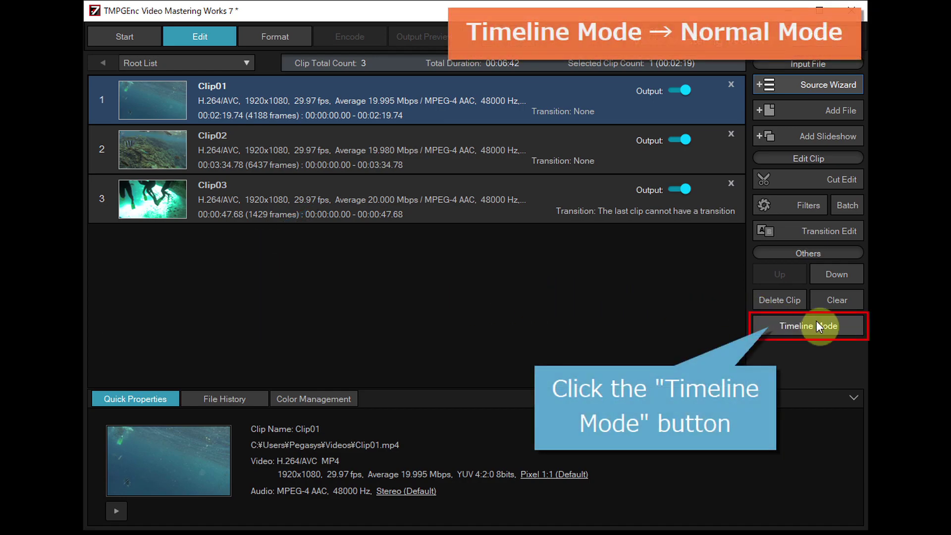
left_click(838, 322)
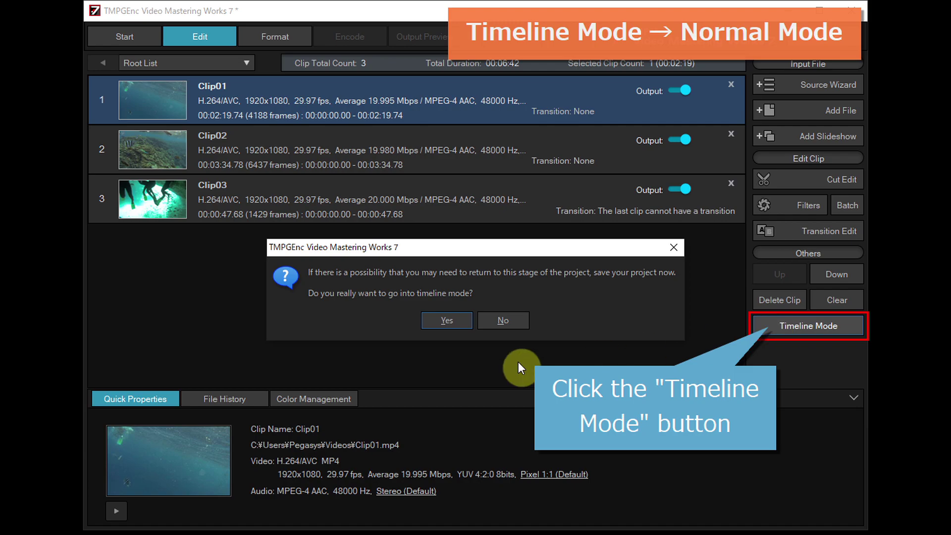
left_click(455, 319)
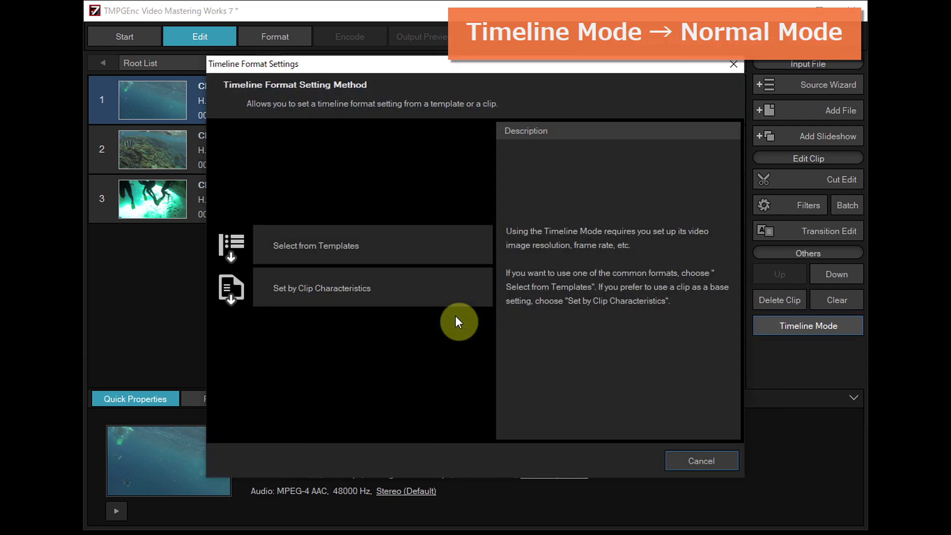
left_click(427, 281)
left_click(628, 449)
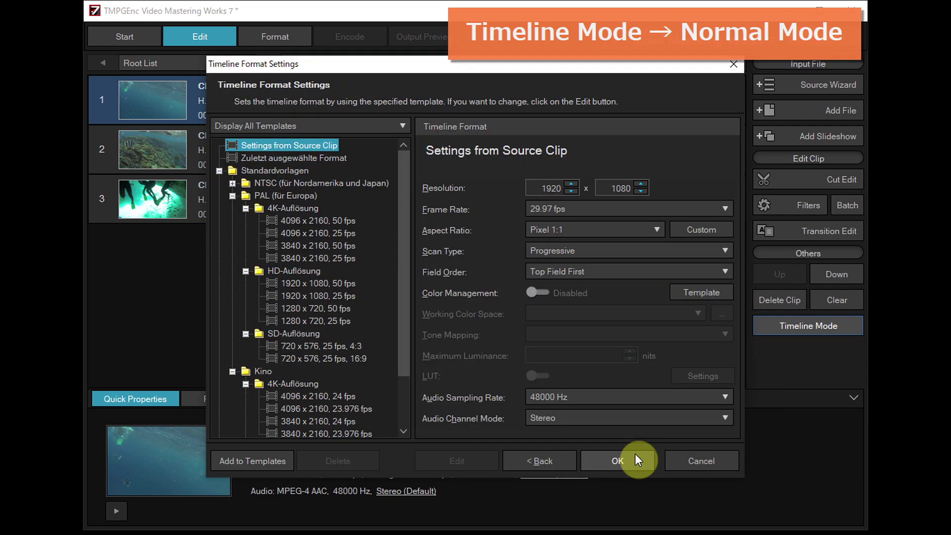
left_click(635, 453)
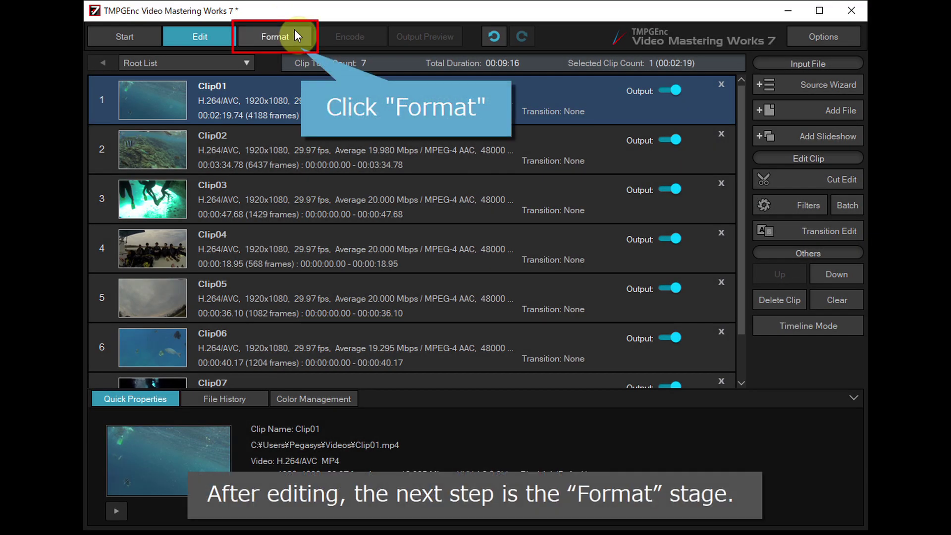
Review the DVD, Blu-ray and Mobile templates, keeping PS Vita as the target device
left_click(294, 36)
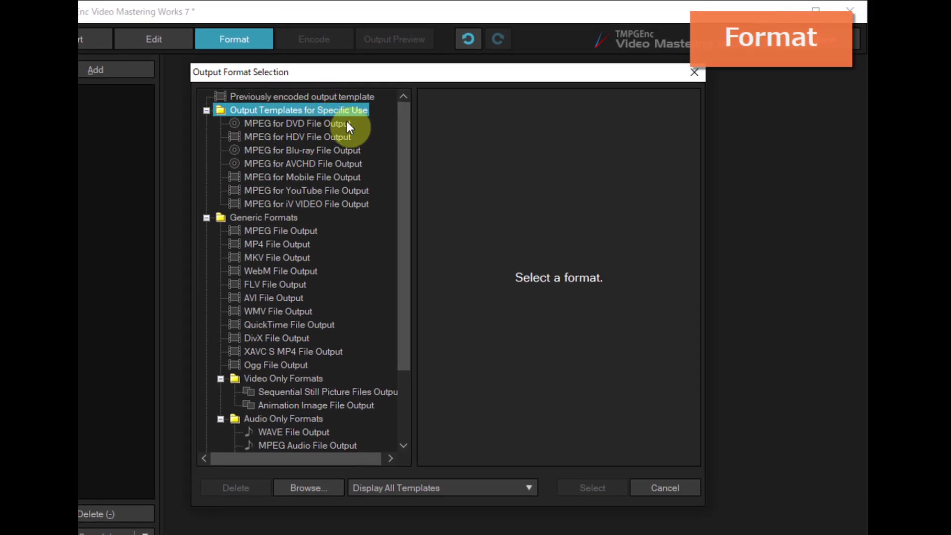
left_click(346, 123)
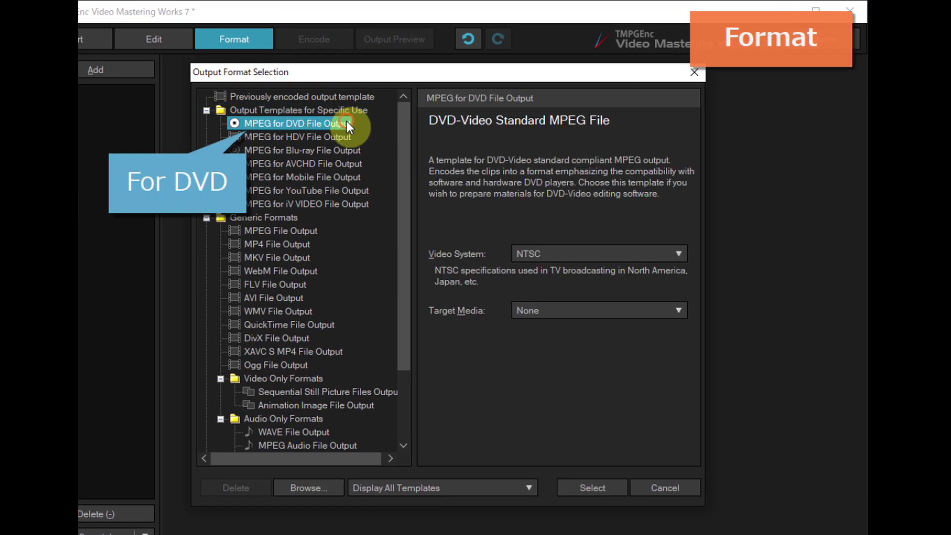
left_click(353, 148)
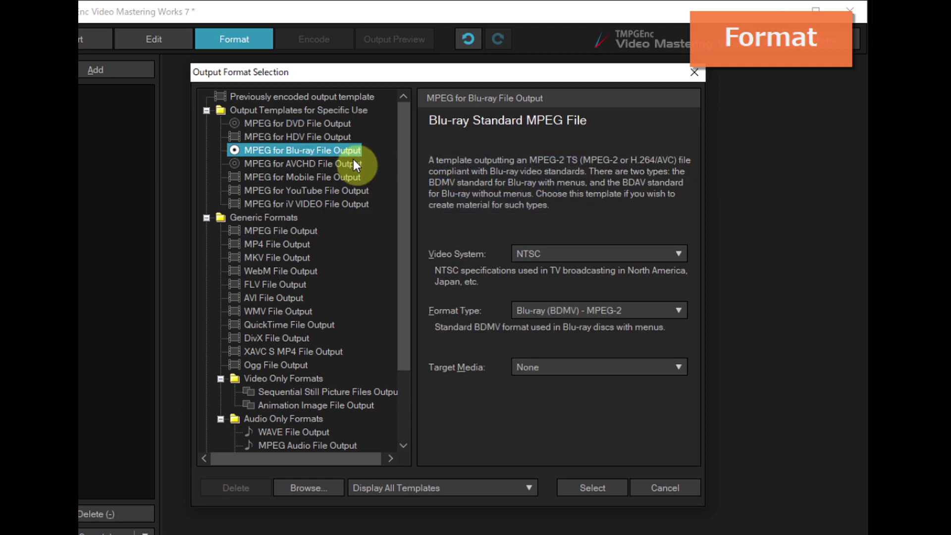
left_click(352, 178)
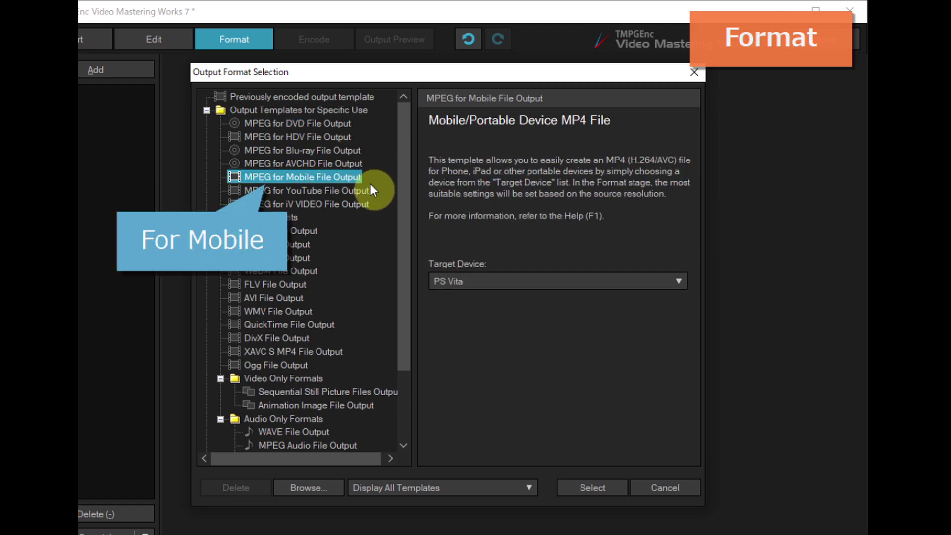
left_click(676, 281)
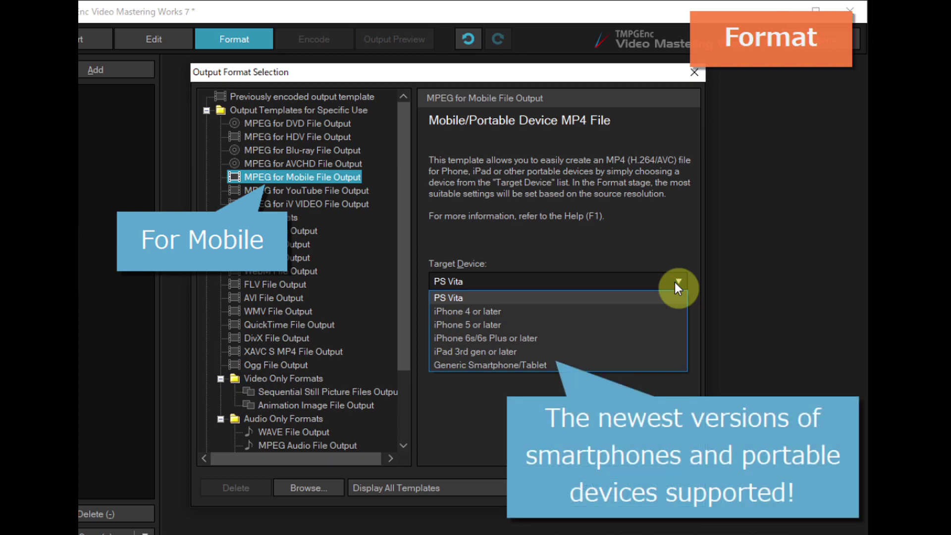
left_click(675, 282)
Review the YouTube template's output types, keeping Normal, and scroll the template list
left_click(364, 191)
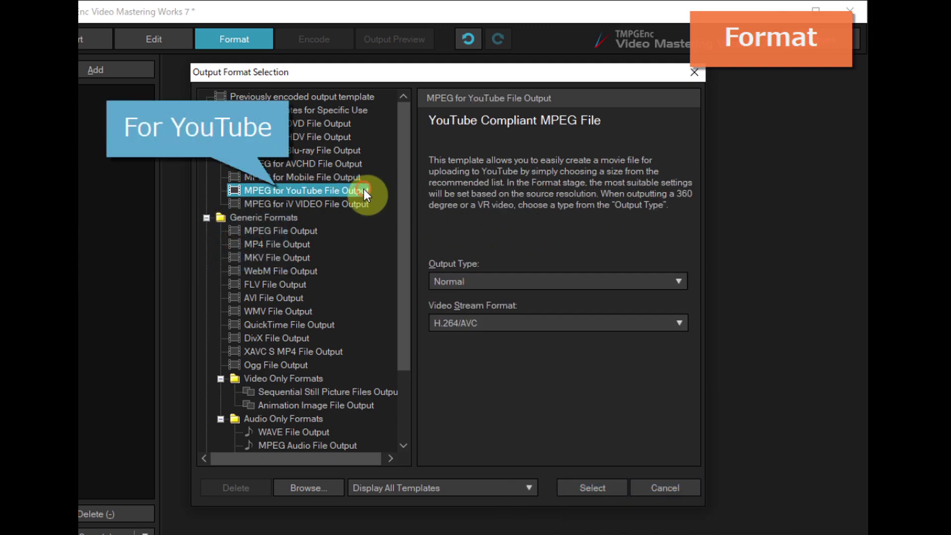
left_click(678, 282)
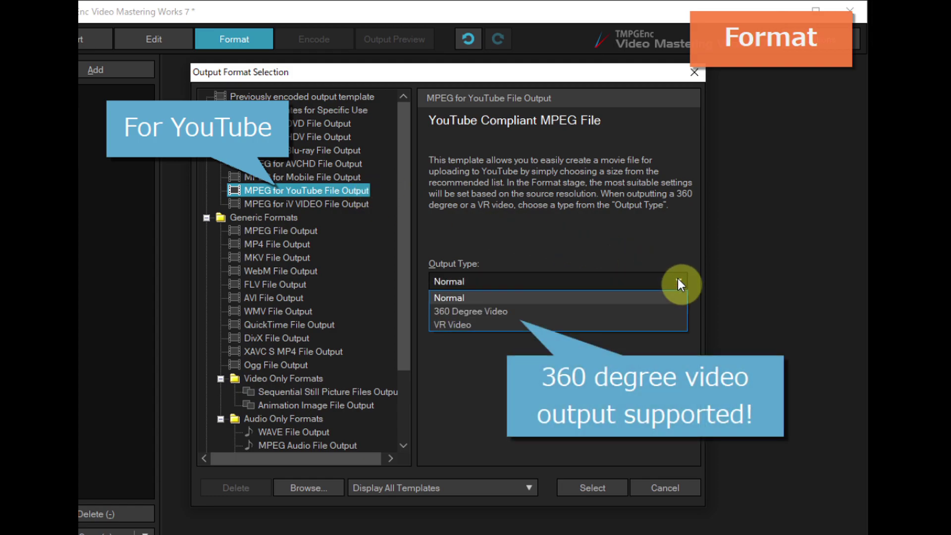
left_click(677, 281)
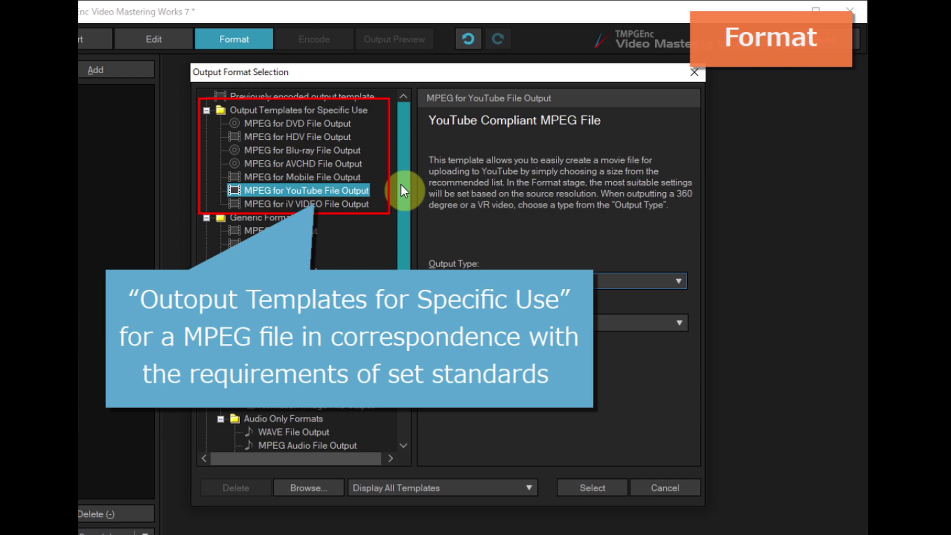
left_click(401, 186)
left_click_drag(400, 184, 402, 242)
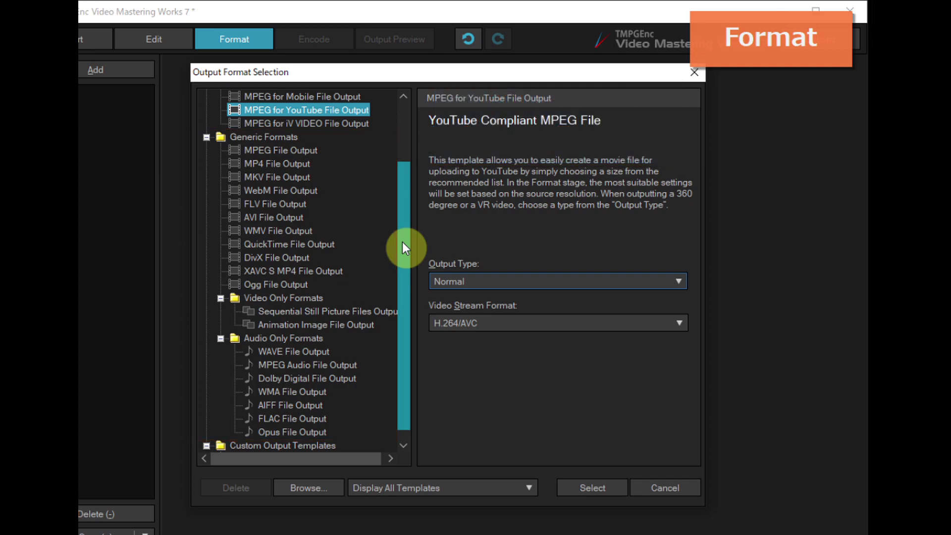
Compare the MPEG, MP4 and MKV templates, then select MPEG File Output with H.264/AVC video
left_click(314, 150)
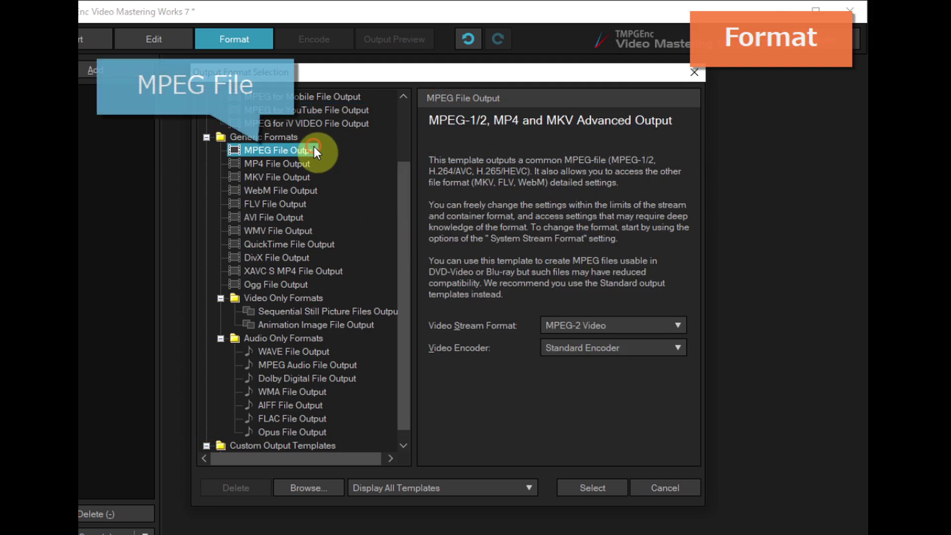
left_click(305, 163)
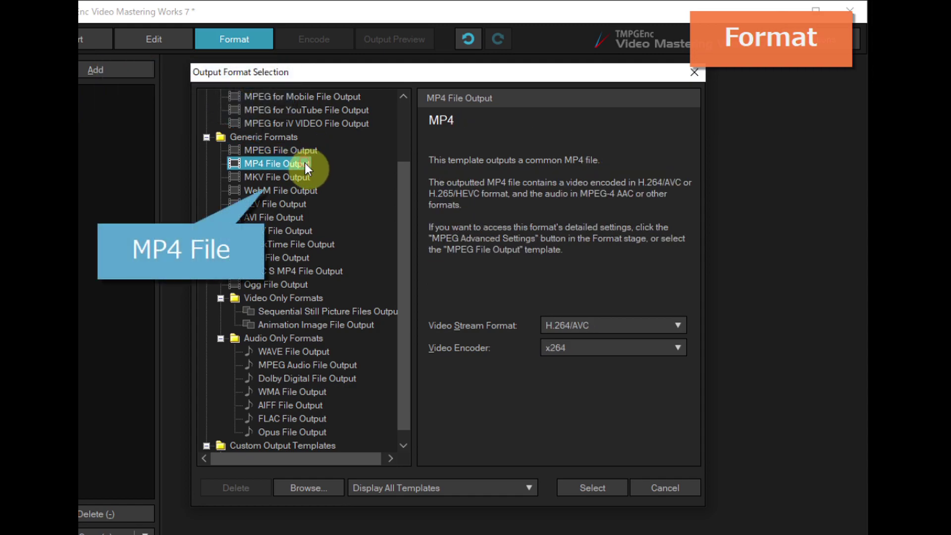
left_click(306, 177)
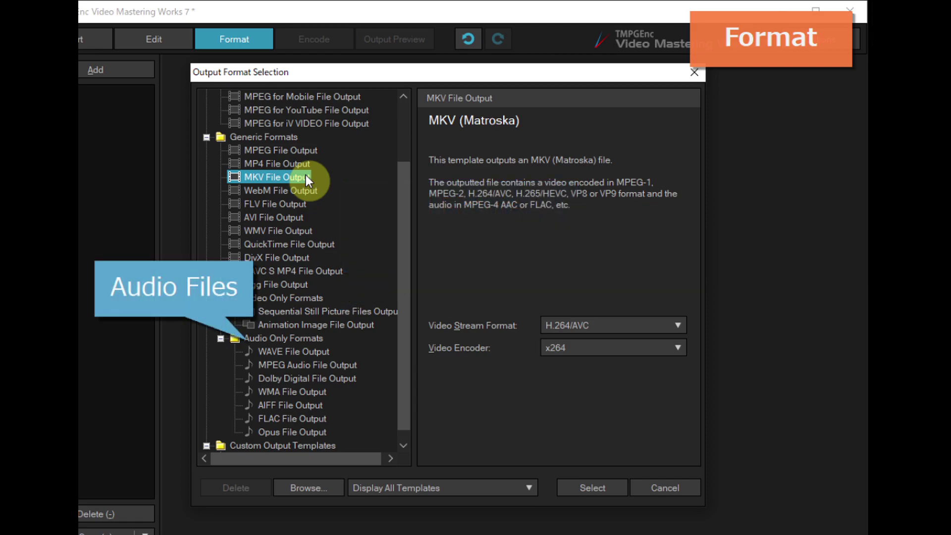
left_click(316, 148)
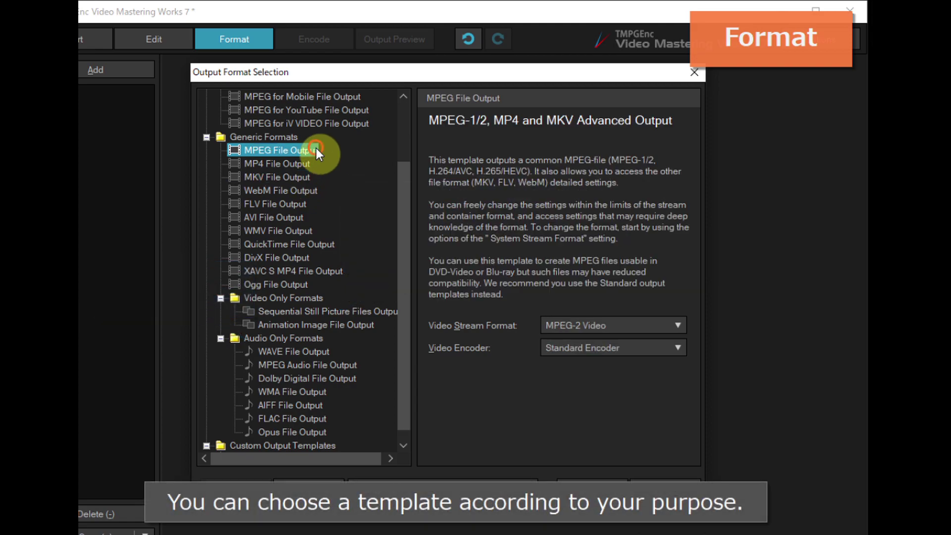
left_click(676, 325)
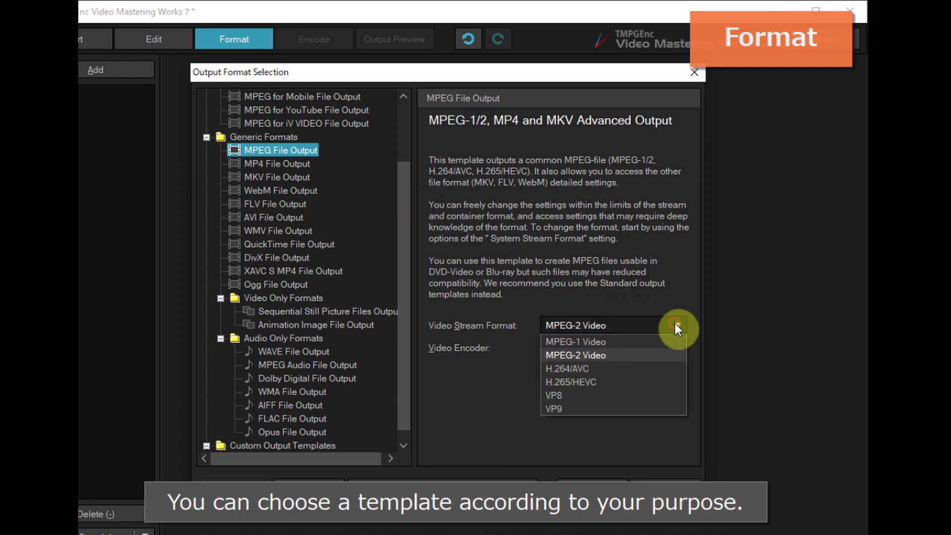
left_click(605, 368)
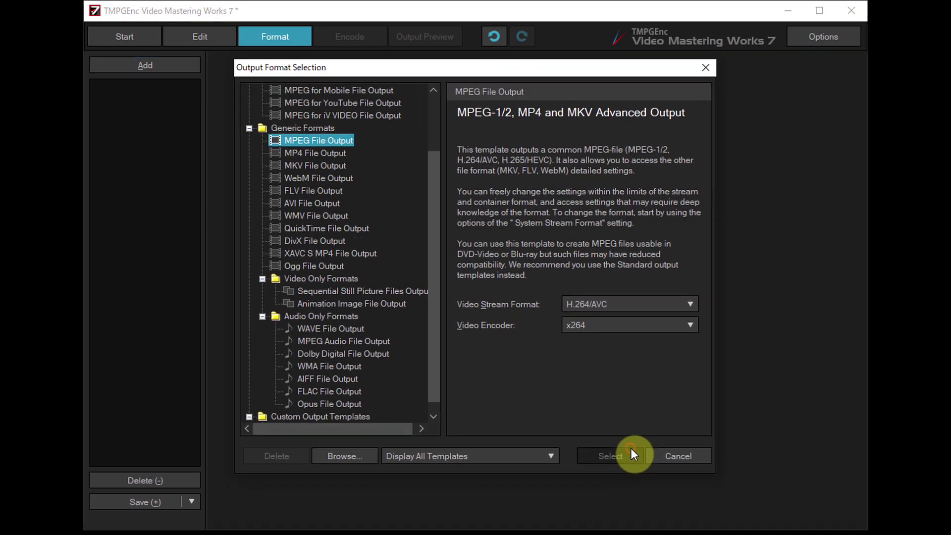
left_click(630, 449)
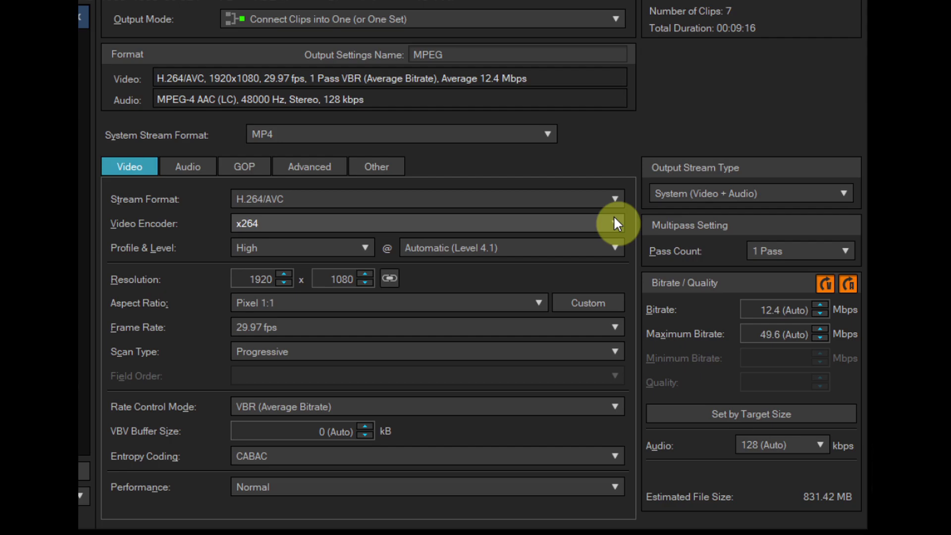
left_click(614, 223)
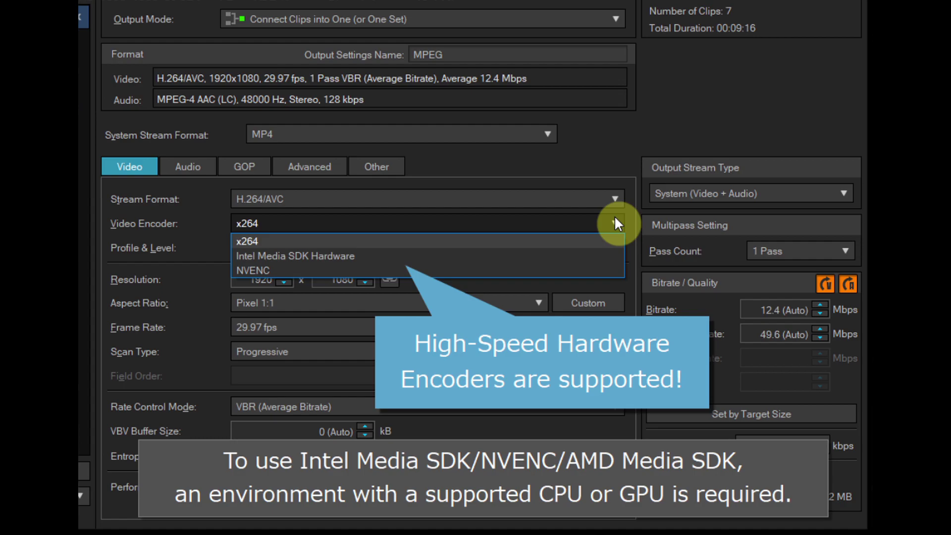
left_click(614, 220)
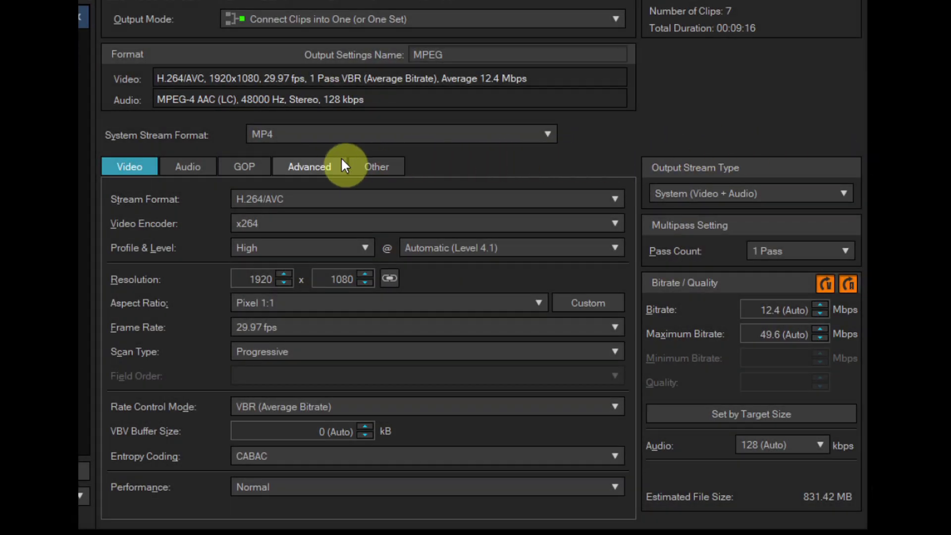
In the advanced encoder settings, choose the HDR (BT.2100 HLG) colour profile template and accept the High 10 notice
left_click(342, 166)
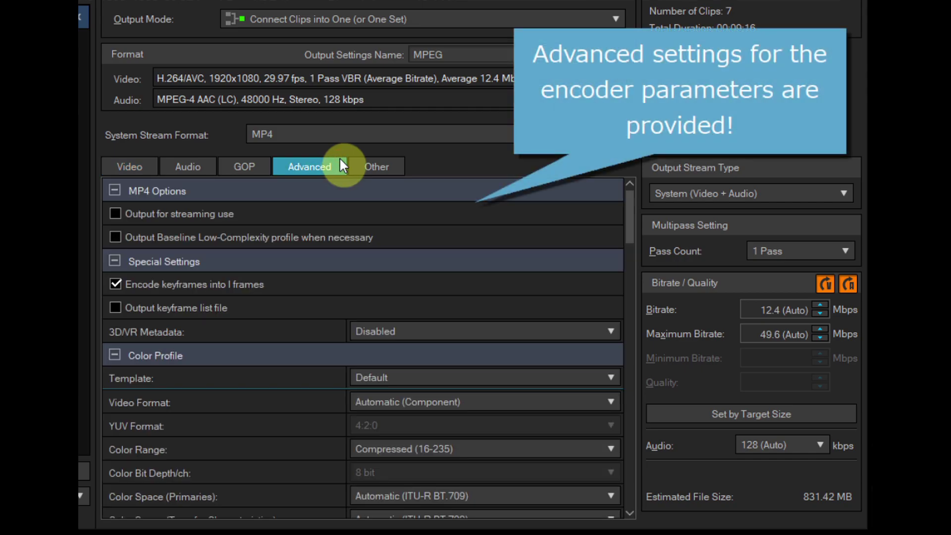
mouse_move(628, 208)
left_mouse_down()
mouse_move(628, 470)
mouse_move(629, 222)
left_mouse_up()
left_click(605, 257)
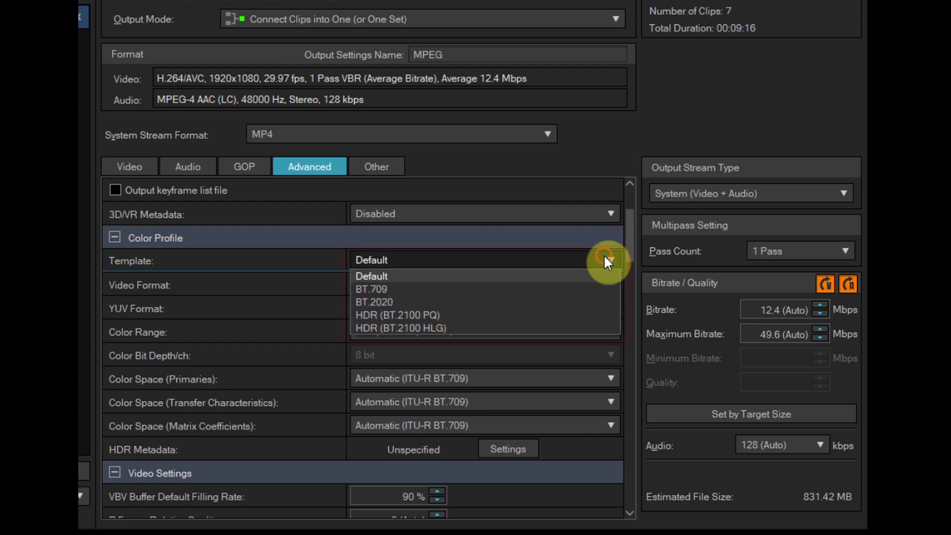
left_click(454, 324)
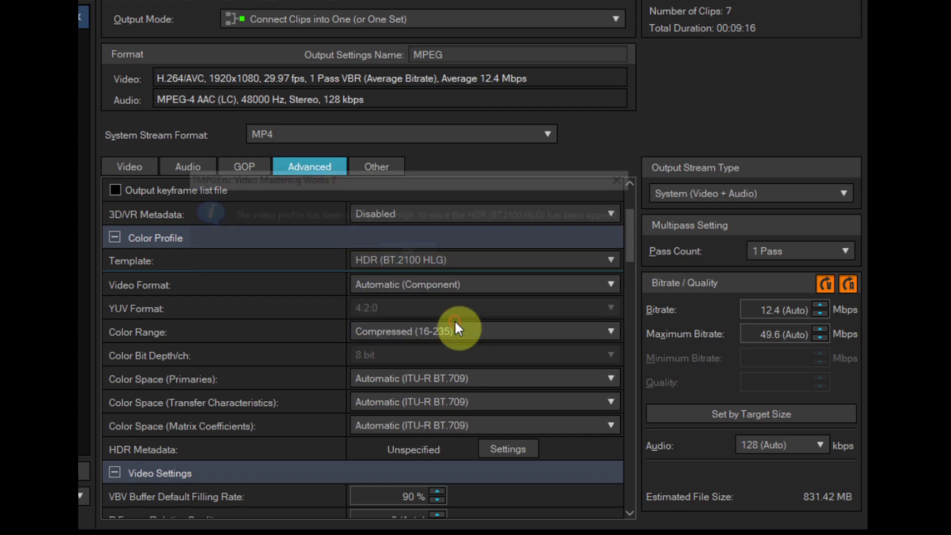
left_click(429, 250)
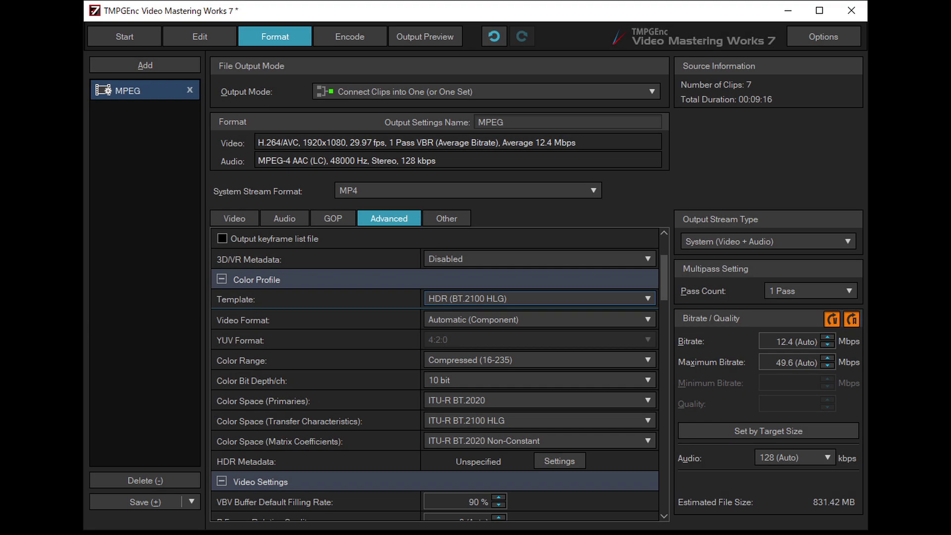
Go to the Encode stage and play through the output preview before closing it
left_click(370, 31)
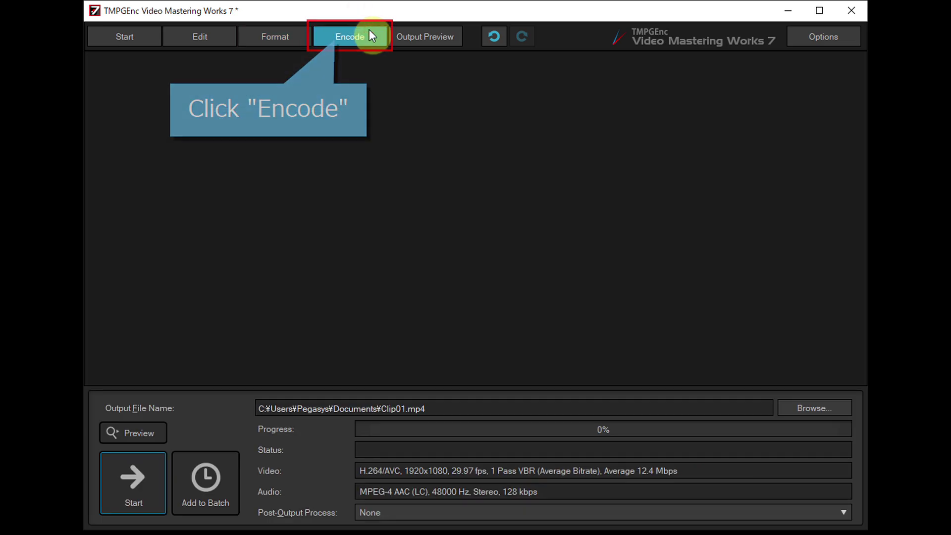
left_click(450, 32)
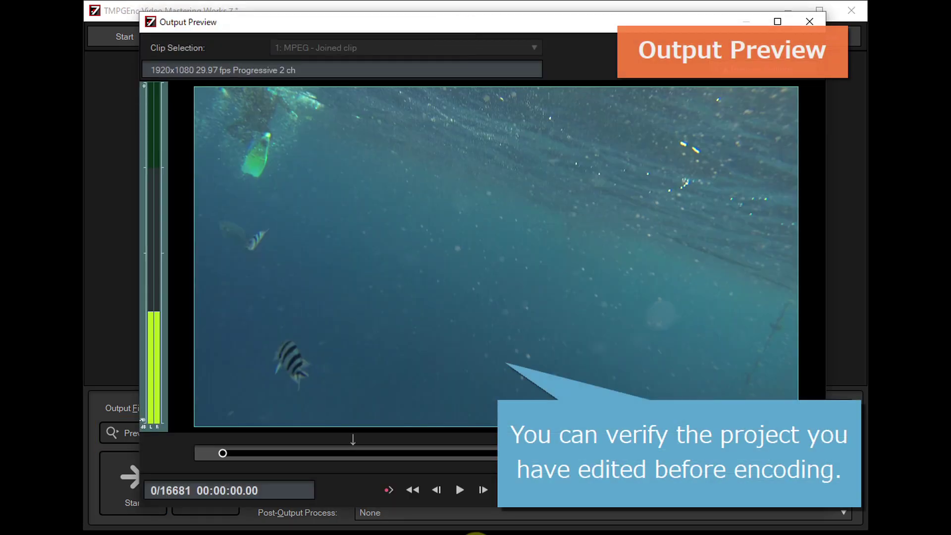
left_click(459, 490)
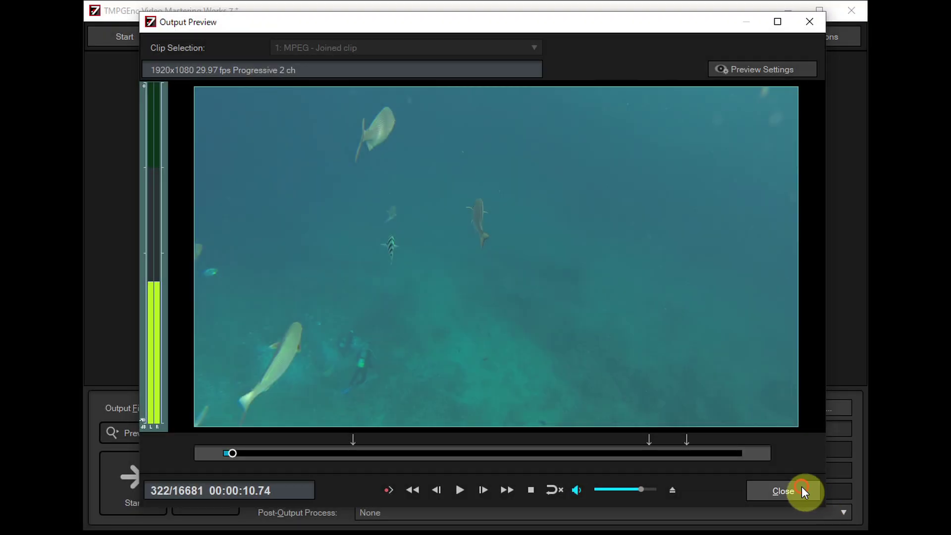
left_click(802, 487)
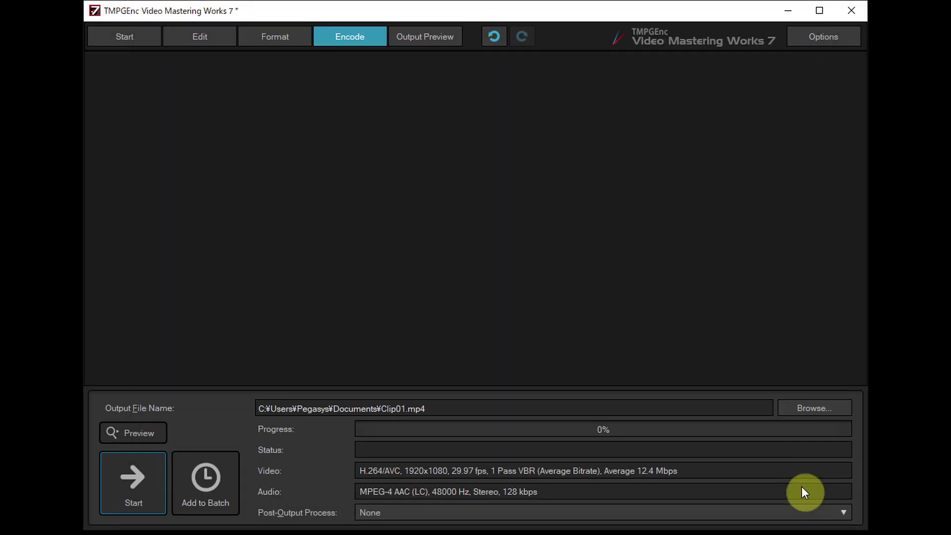
Begin encoding the project to Clip01.mp4
left_click(143, 480)
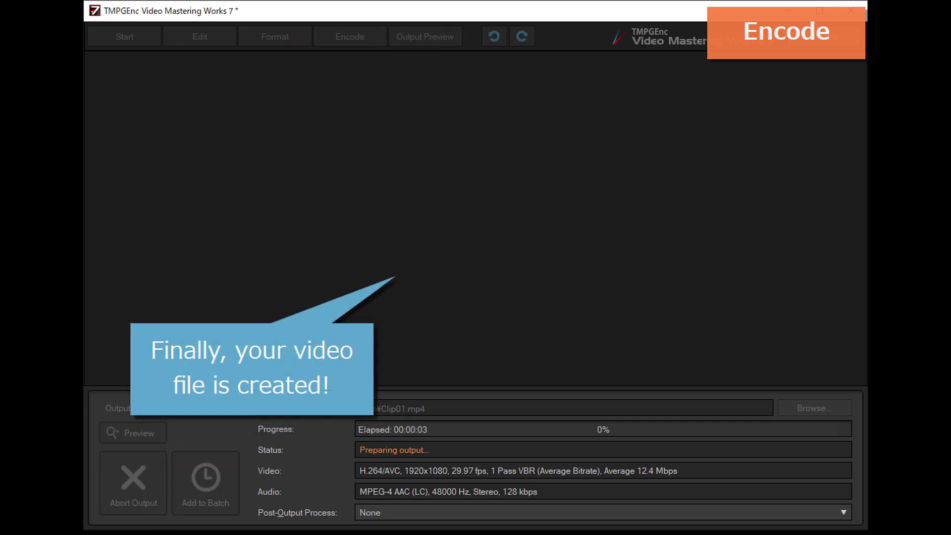